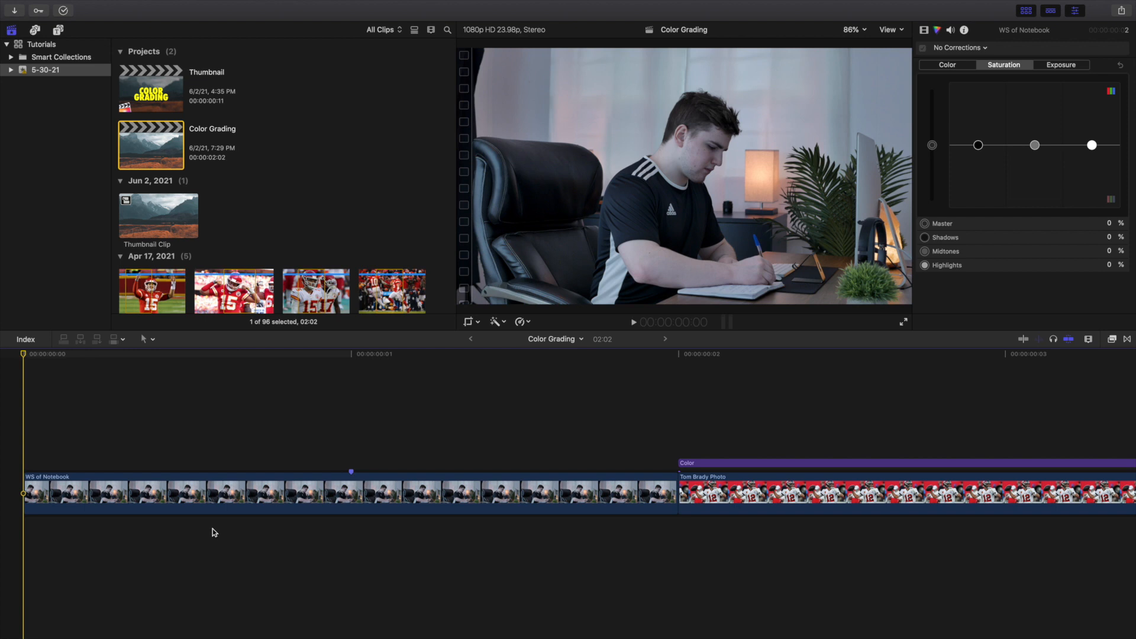
Step: Place the playhead on the marker at frame 1 of the WS of Notebook clip and switch to the Color & Effects workspace
click(347, 451)
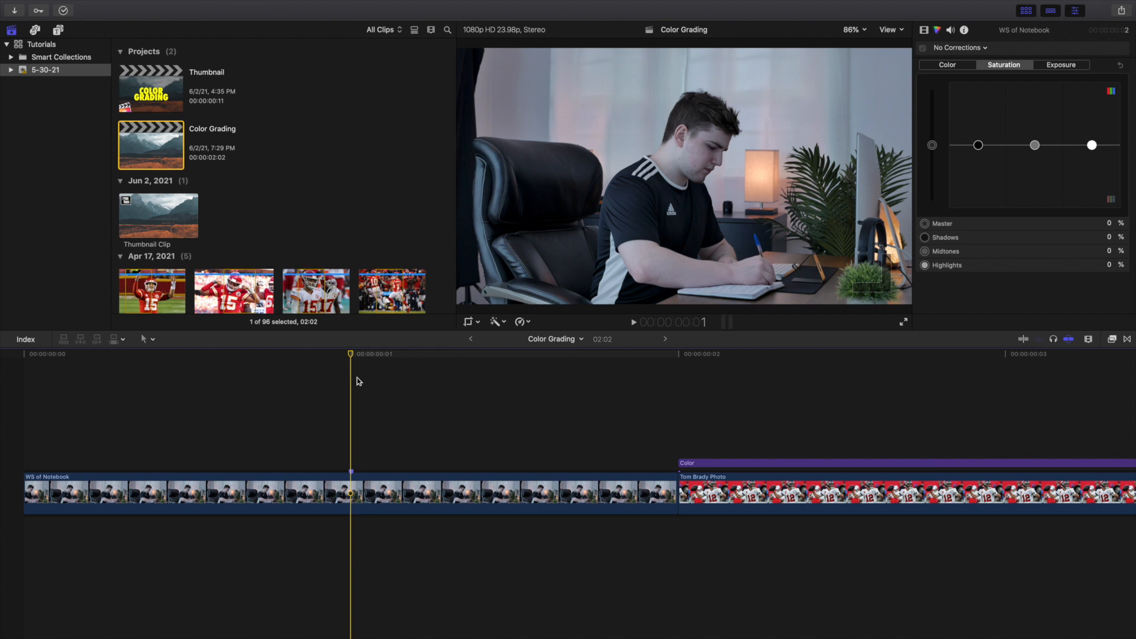
mouse_move(356, 3)
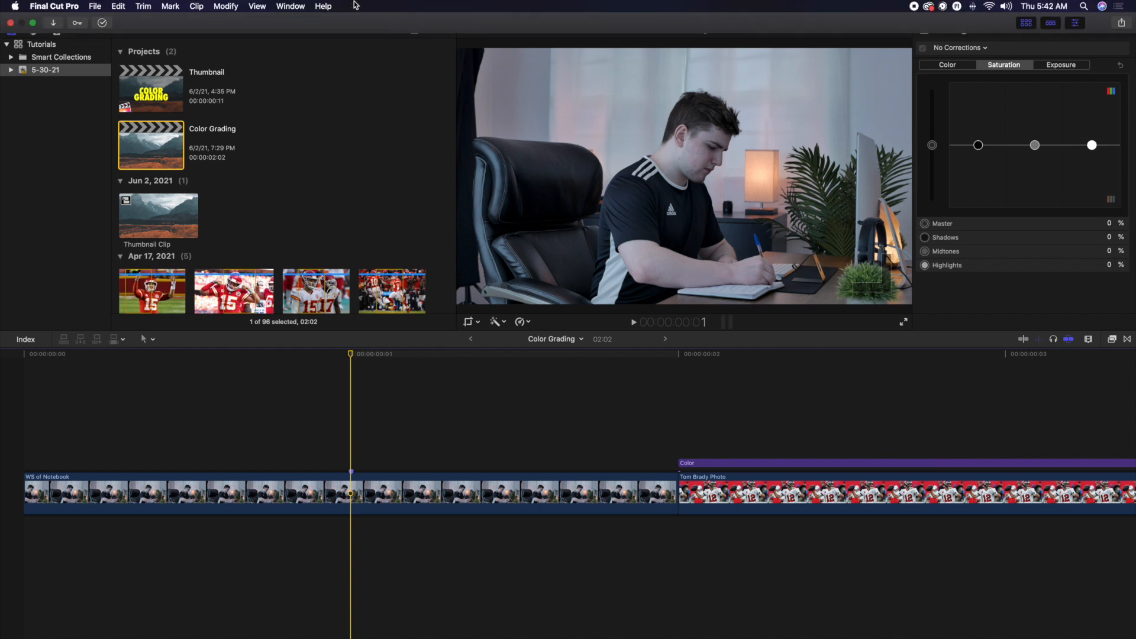
click(288, 5)
mouse_move(318, 126)
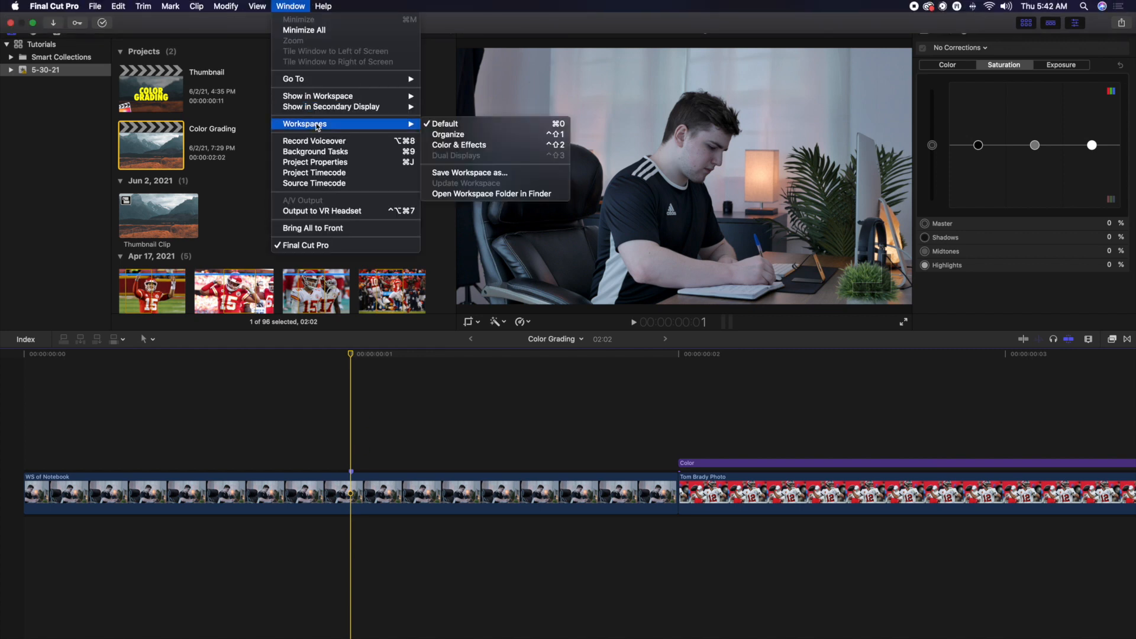
click(444, 145)
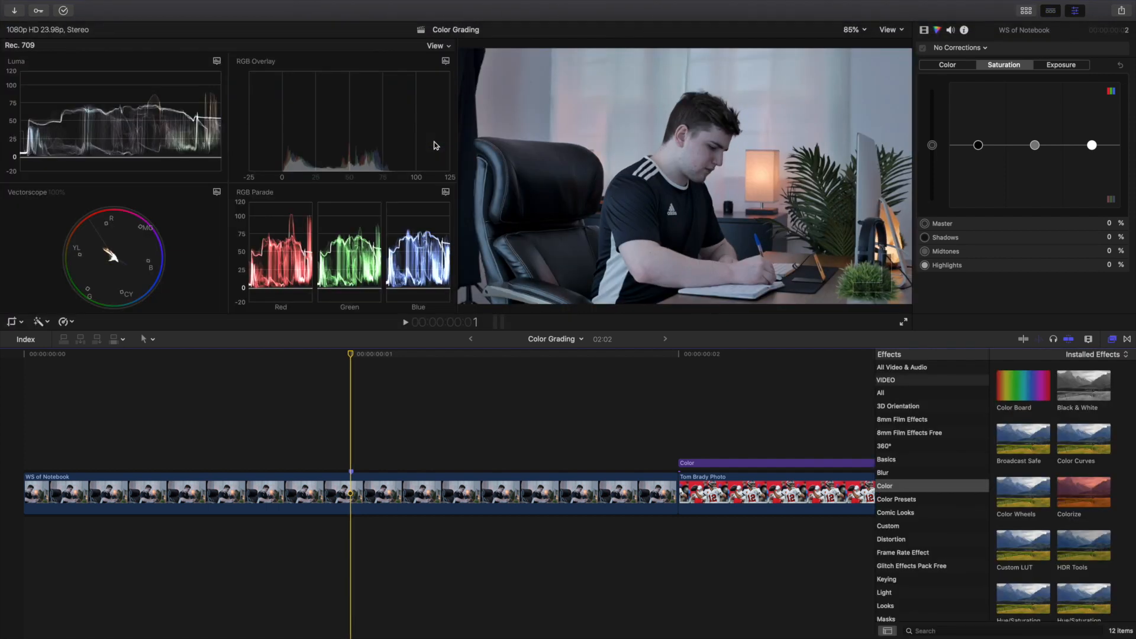
Step: Reduce the video scopes to a single-scope layout and set it to show the Luma channel
click(434, 46)
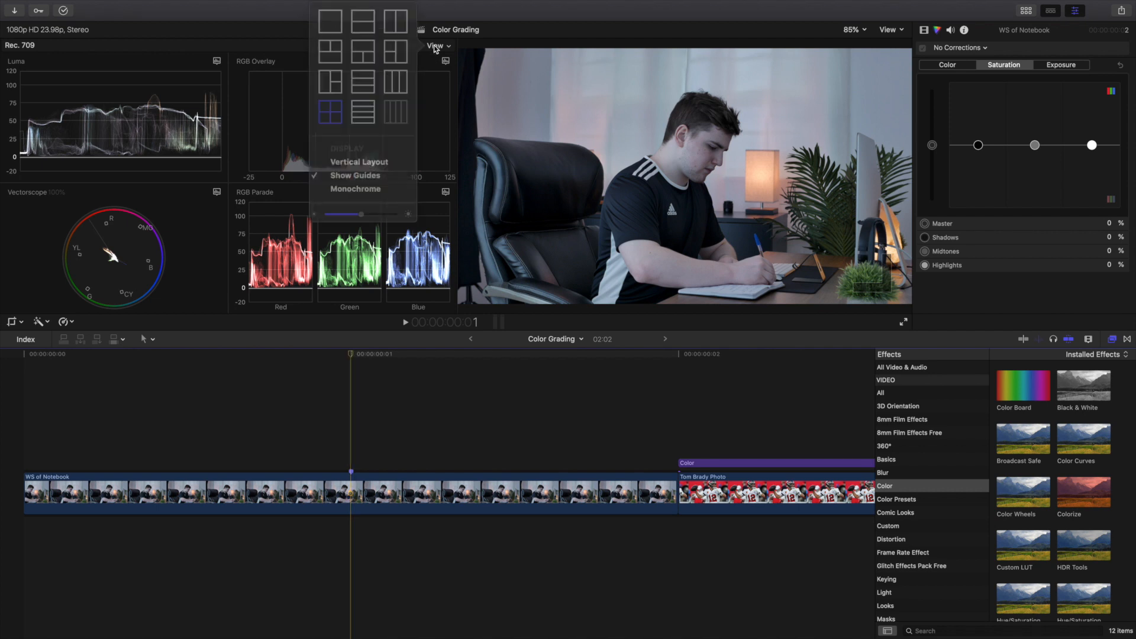
click(342, 26)
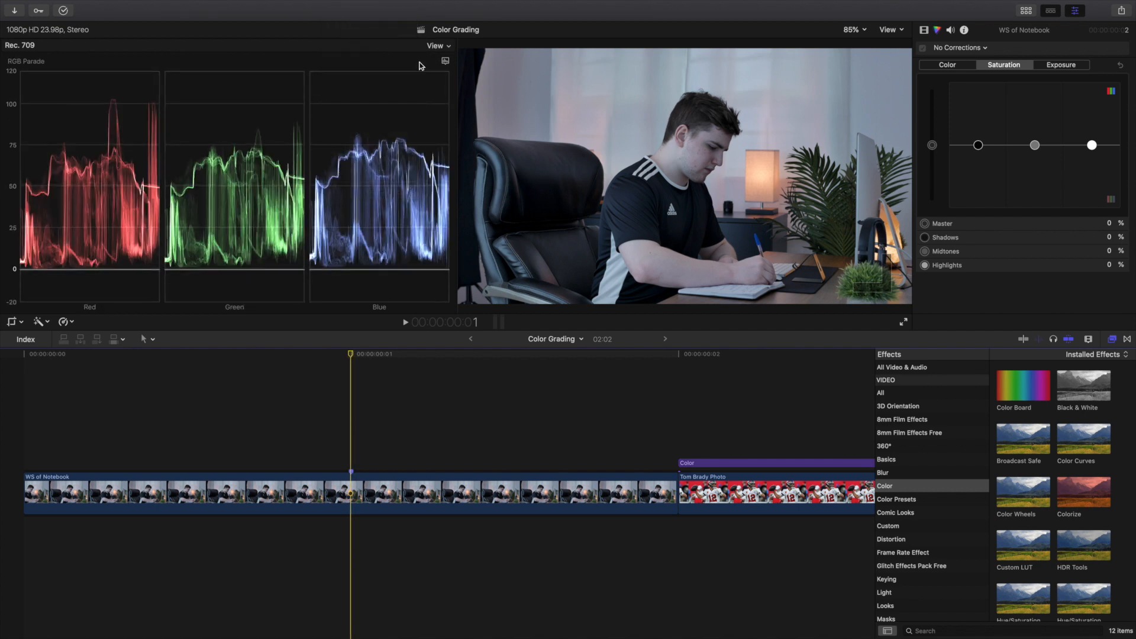
click(446, 61)
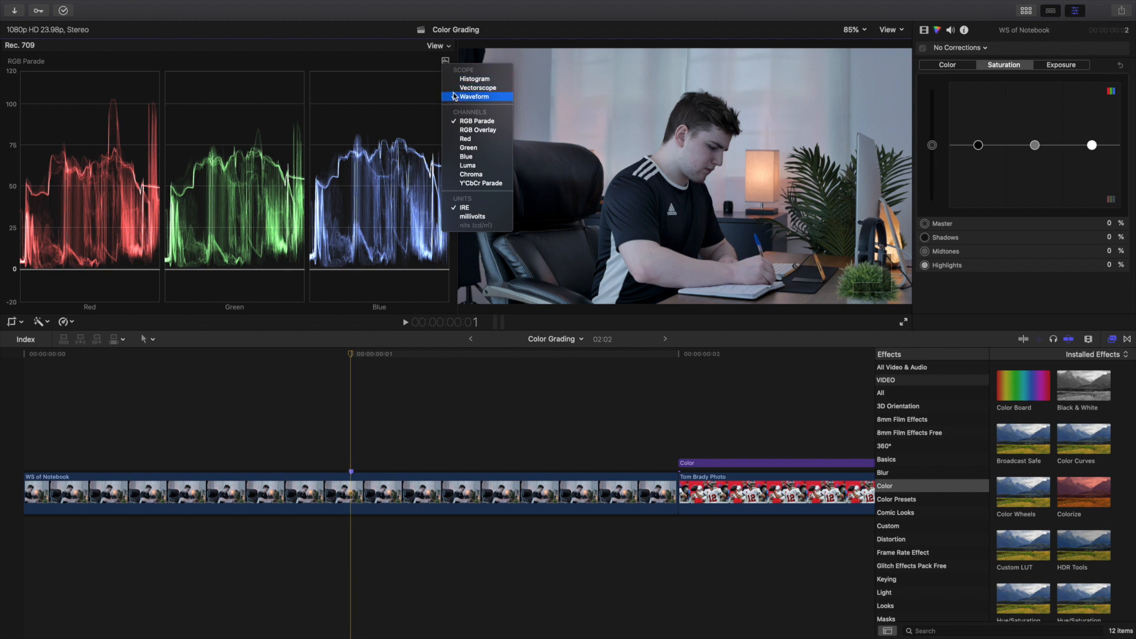
click(464, 167)
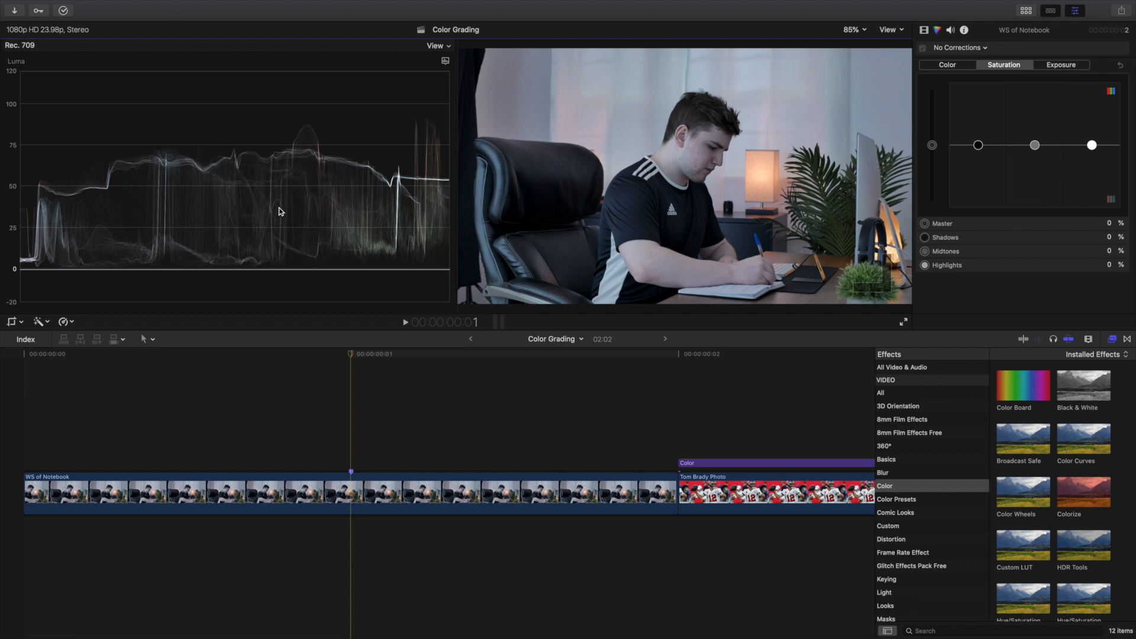
Step: Add a Color Wheels correction to the WS of Notebook clip and hide the effects browser
click(307, 490)
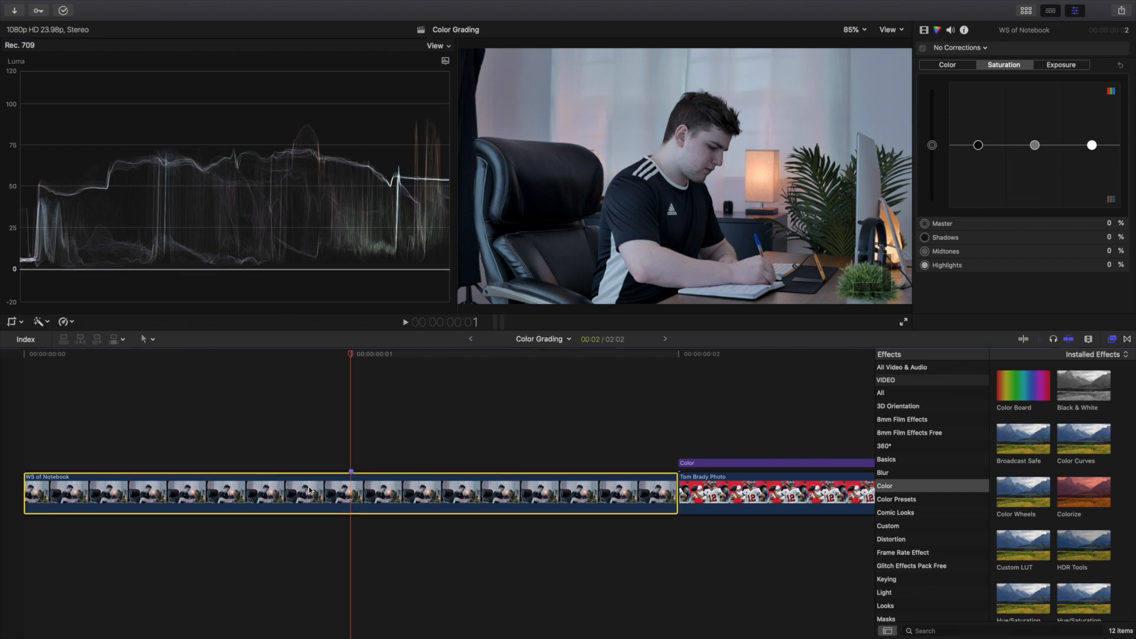
click(964, 48)
click(966, 79)
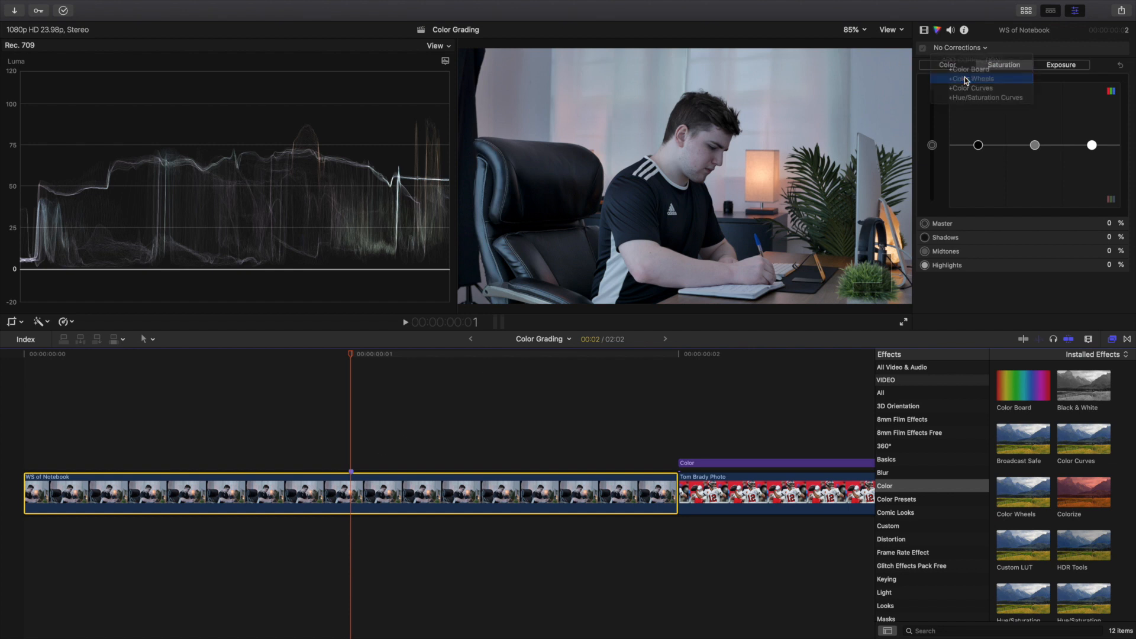
click(1111, 340)
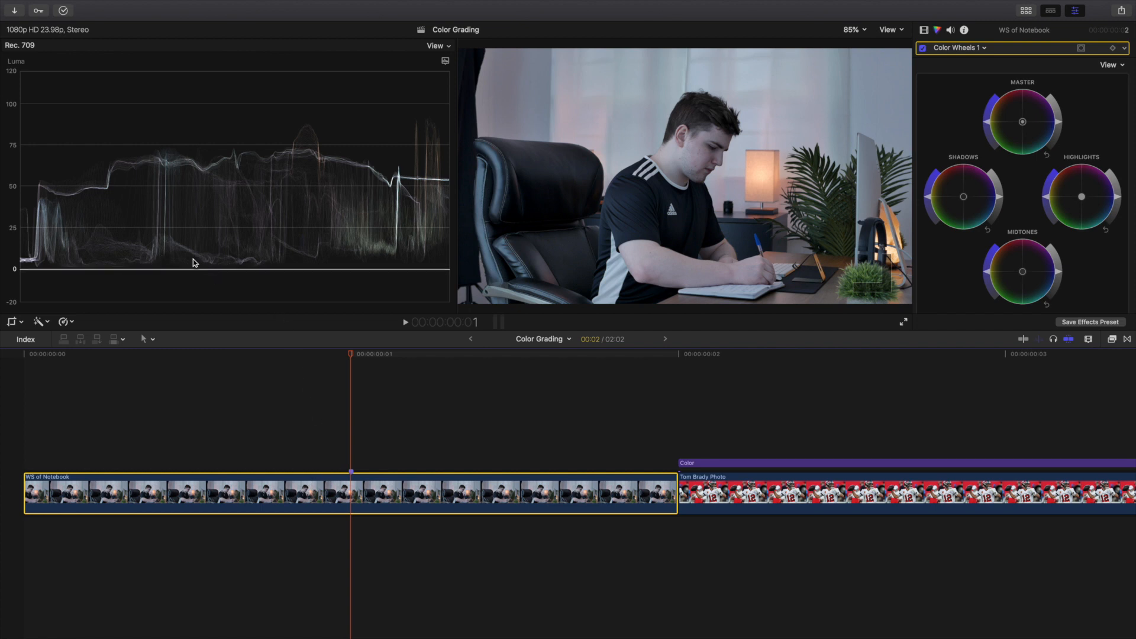
Step: Brighten the clip's shadows slightly and raise its highlights until the luma waveform peaks near 100
drag(998, 199, 997, 197)
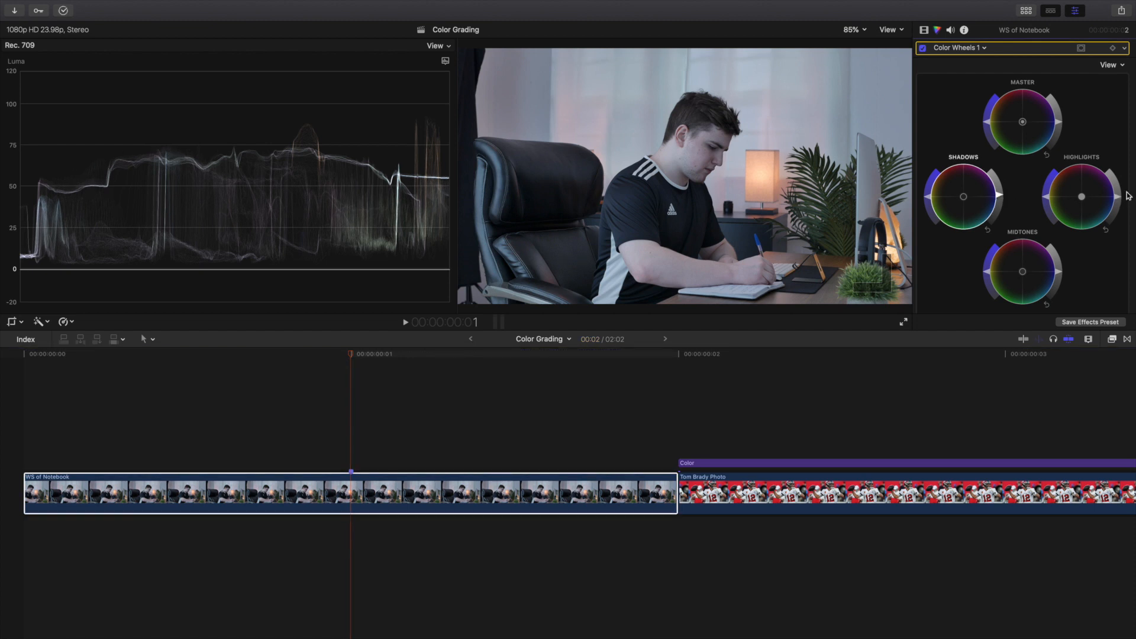
drag(1117, 196, 1118, 189)
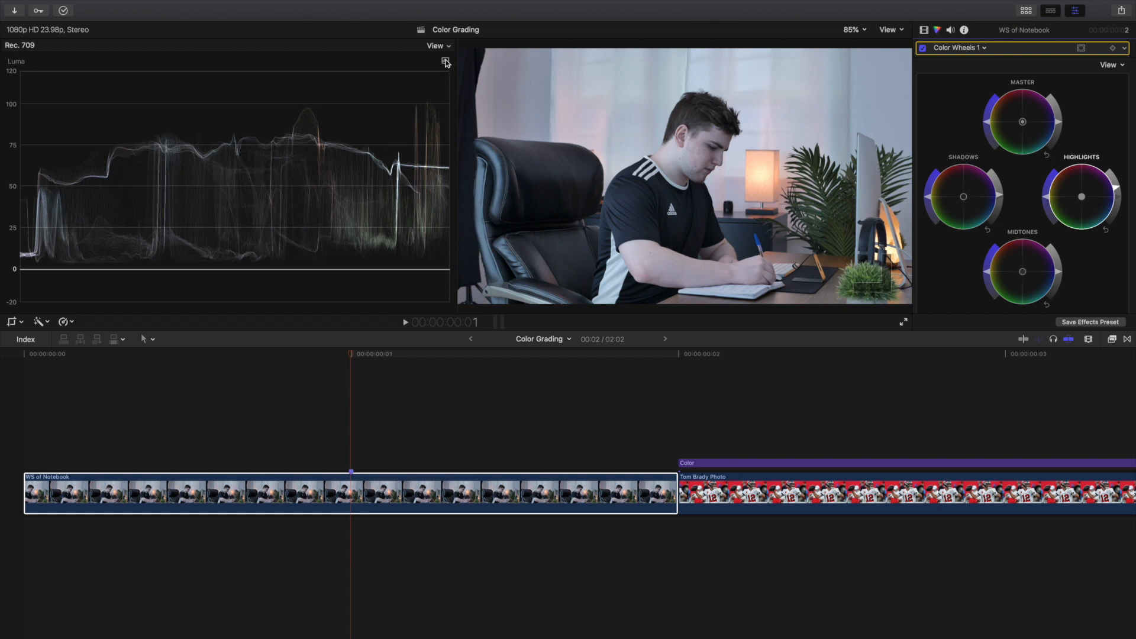
Step: Switch the waveform scope to RGB Parade and add a Color Curves correction to the WS of Notebook clip
click(446, 63)
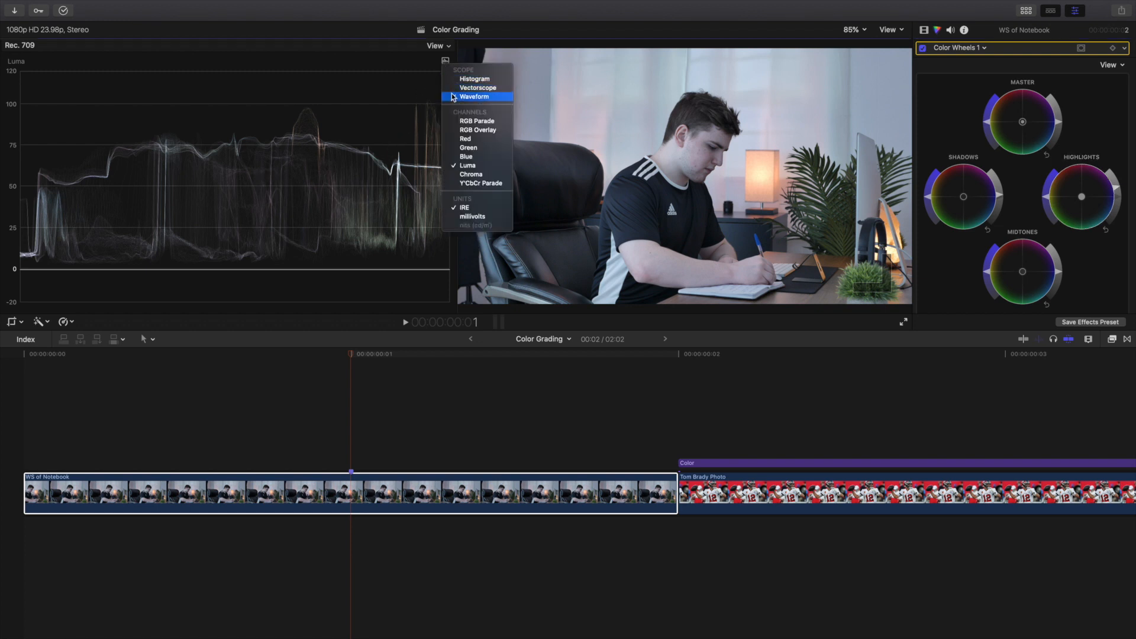
click(467, 121)
click(350, 488)
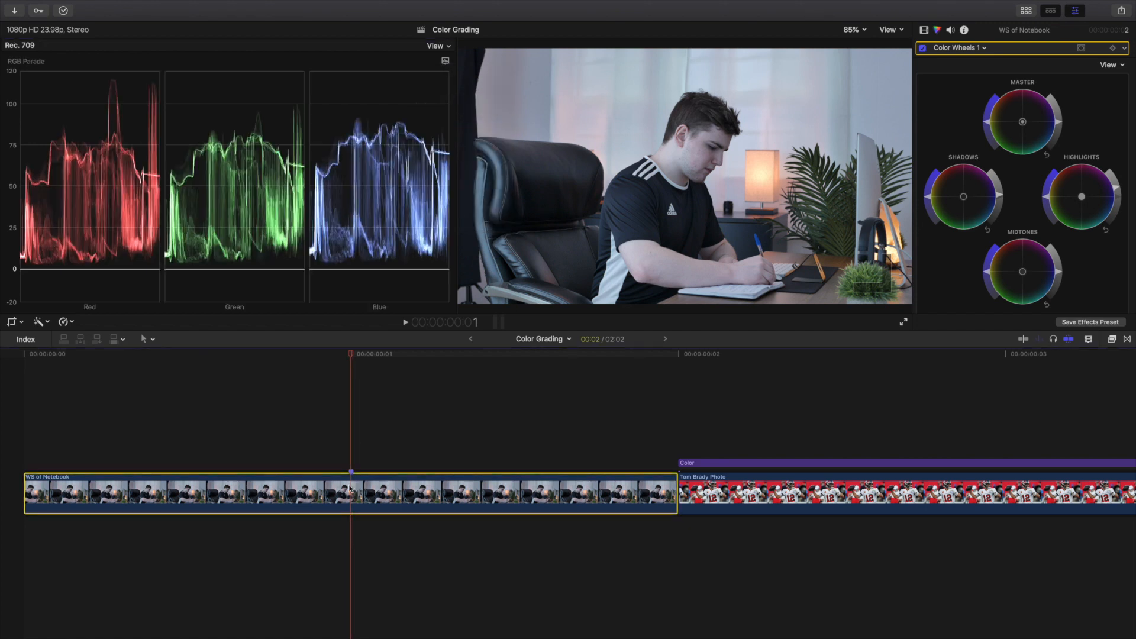
click(955, 48)
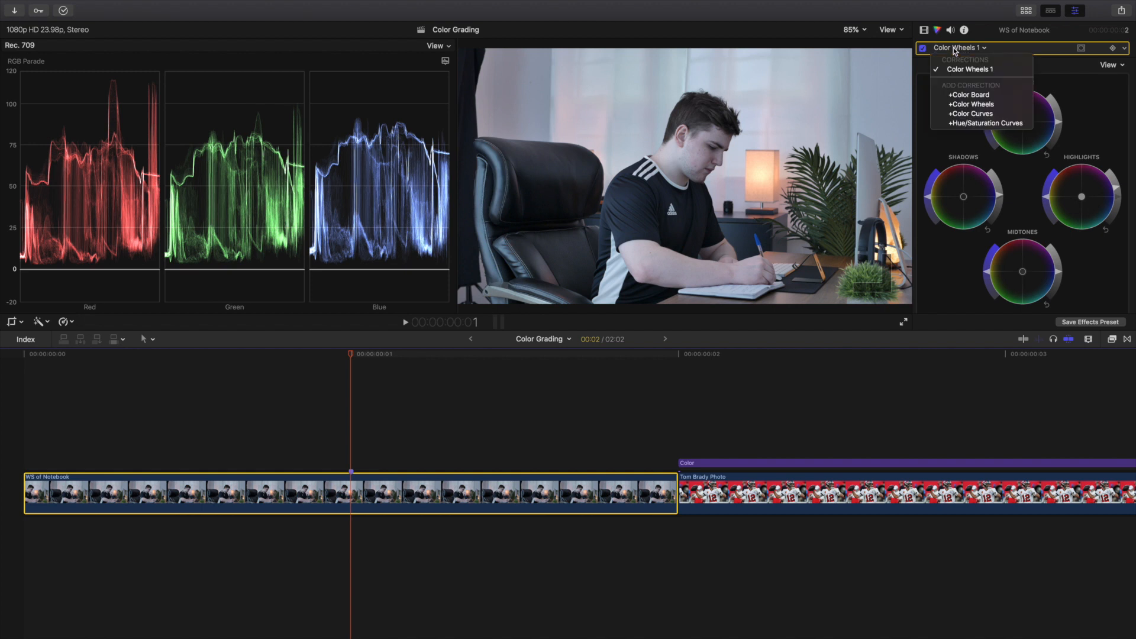
click(958, 114)
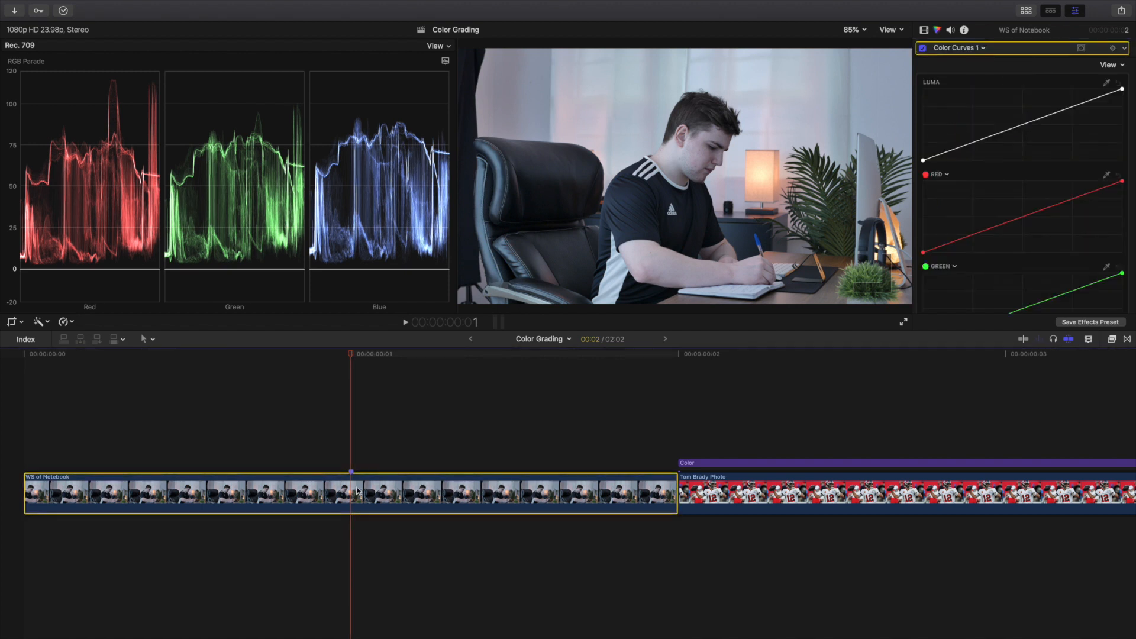
Step: Add three evenly spaced control points, at the shadows, midtones and highlights, to each of the red, green and blue curves
scroll(1045, 82, down, 3)
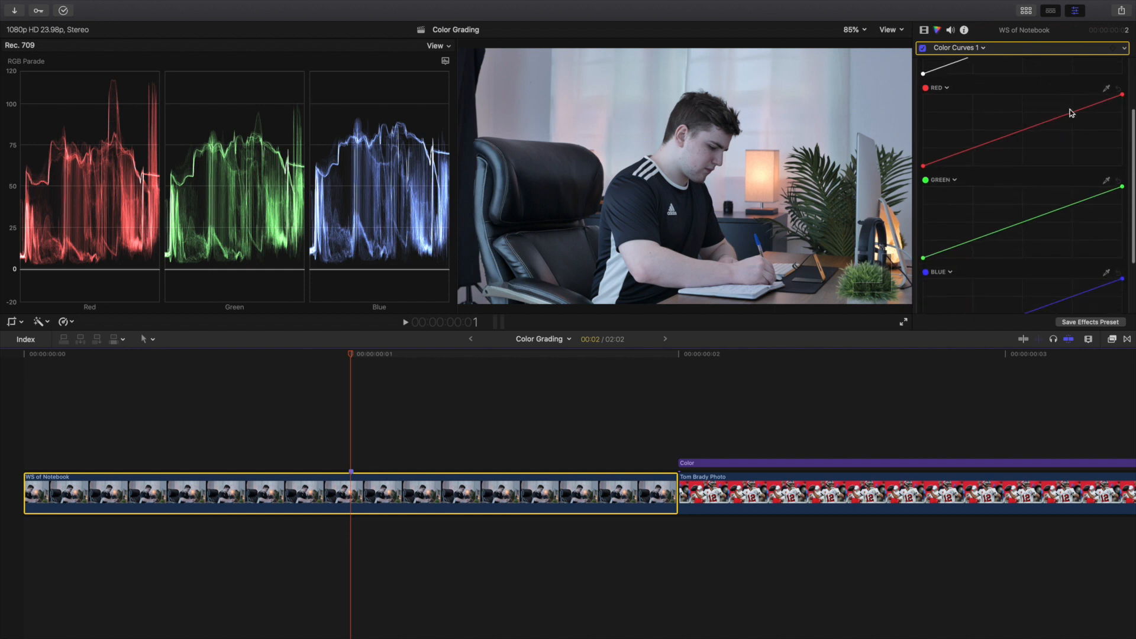
click(1071, 113)
click(1025, 129)
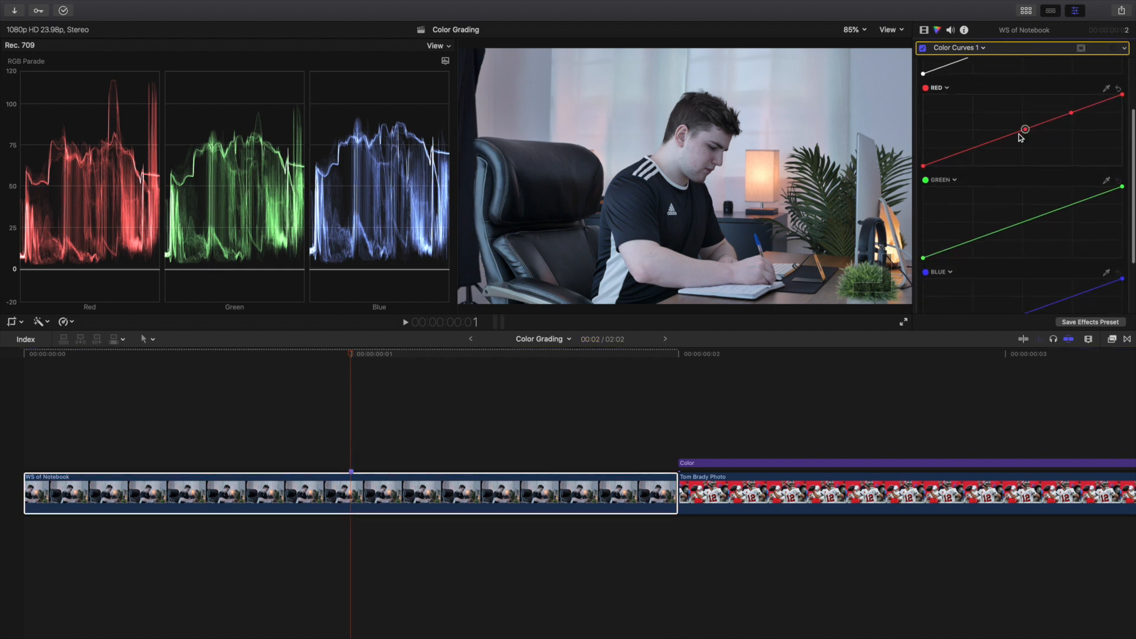
click(971, 149)
scroll(1123, 163, down, 2)
click(1072, 168)
click(1023, 185)
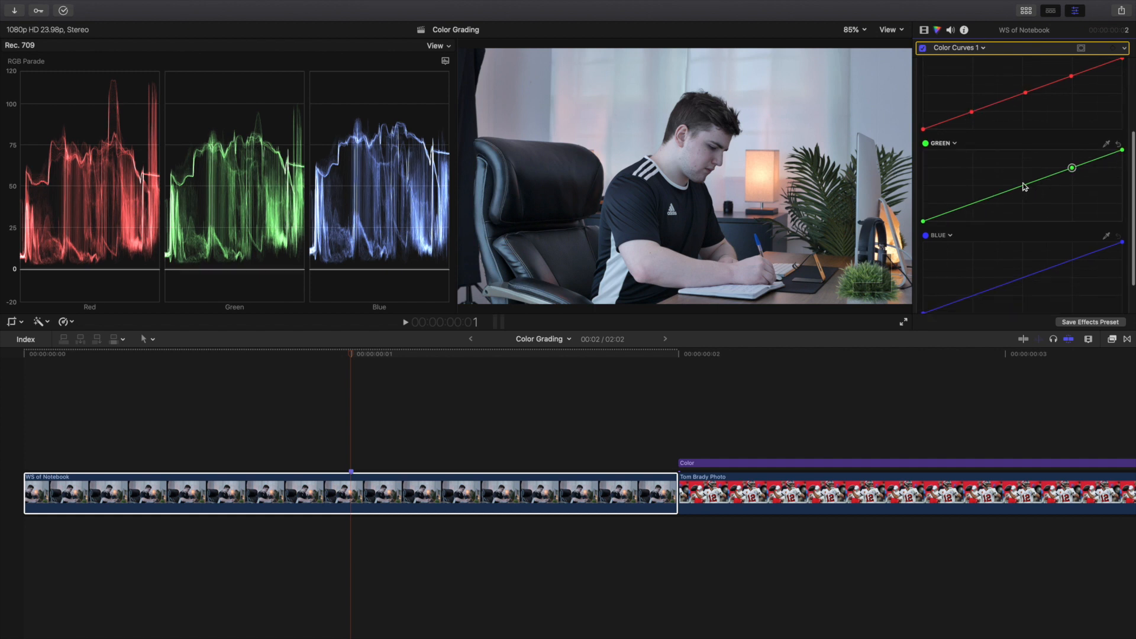
click(974, 203)
scroll(1022, 222, down, 2)
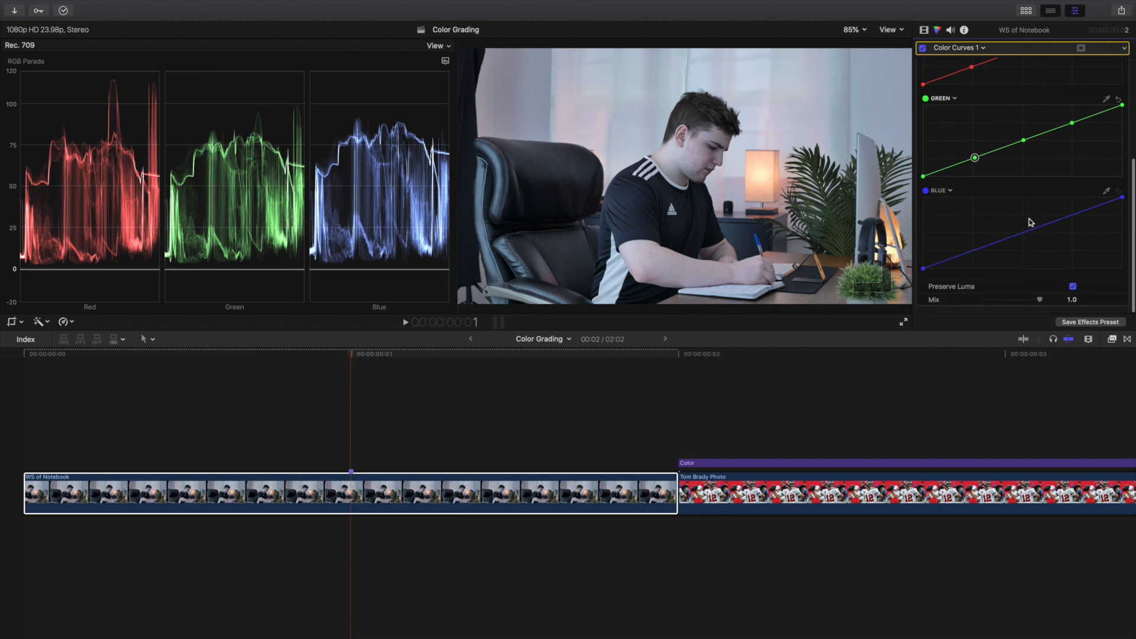
click(1074, 214)
click(1022, 234)
click(975, 251)
Step: Shape the red curve by slightly raising its shadow and highlight points and lowering its white endpoint
scroll(1012, 192, up, 6)
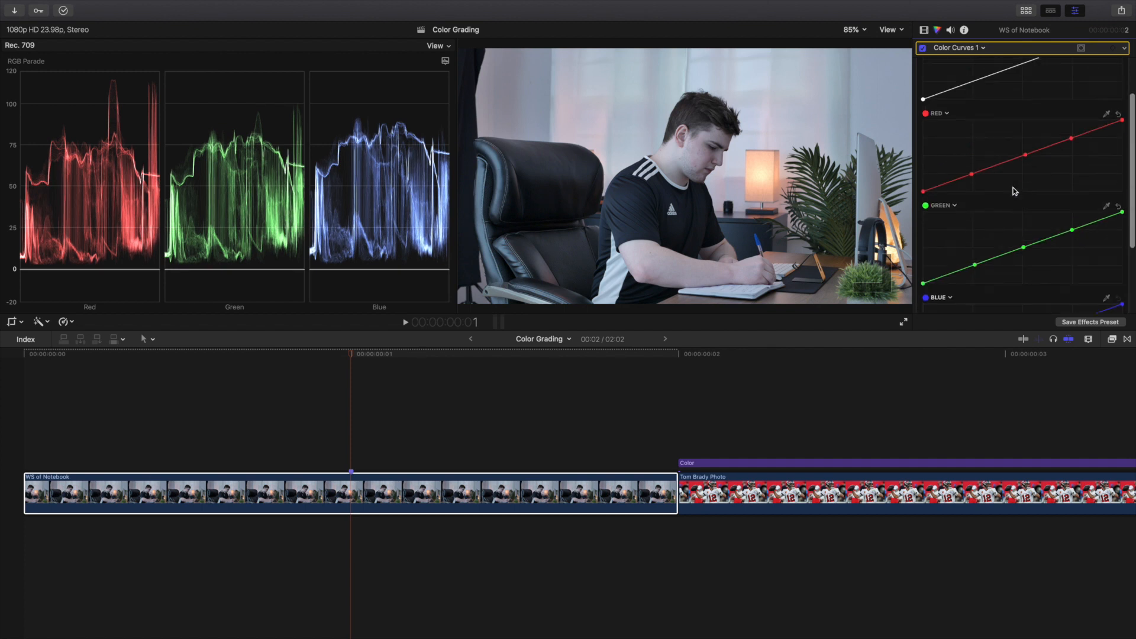
scroll(1027, 171, down, 2)
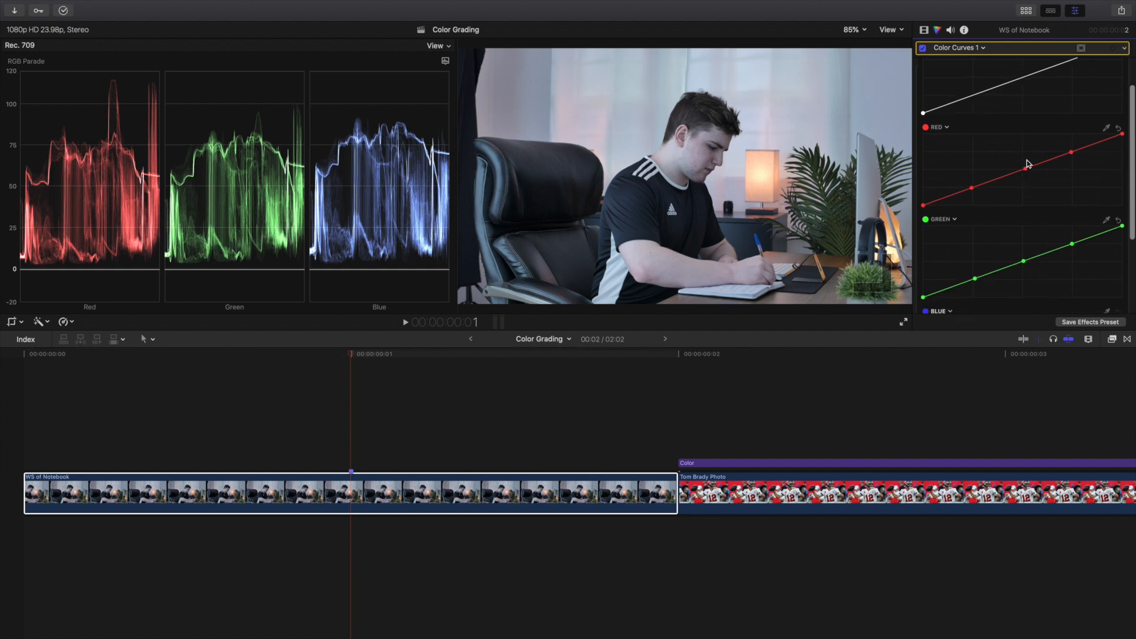
scroll(965, 123, down, 2)
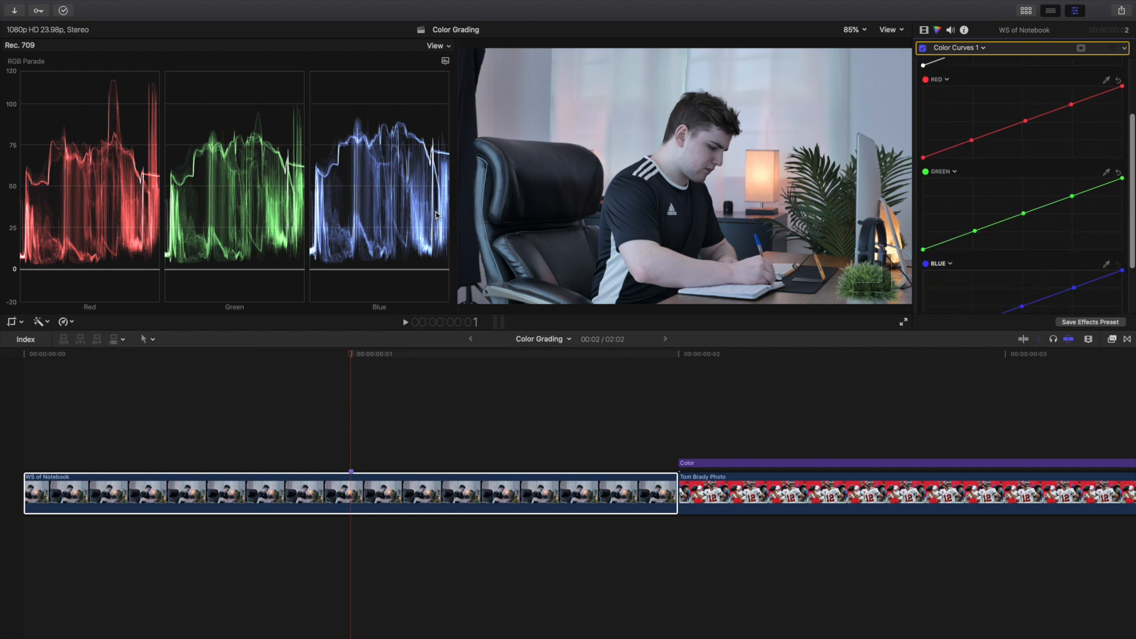
click(335, 508)
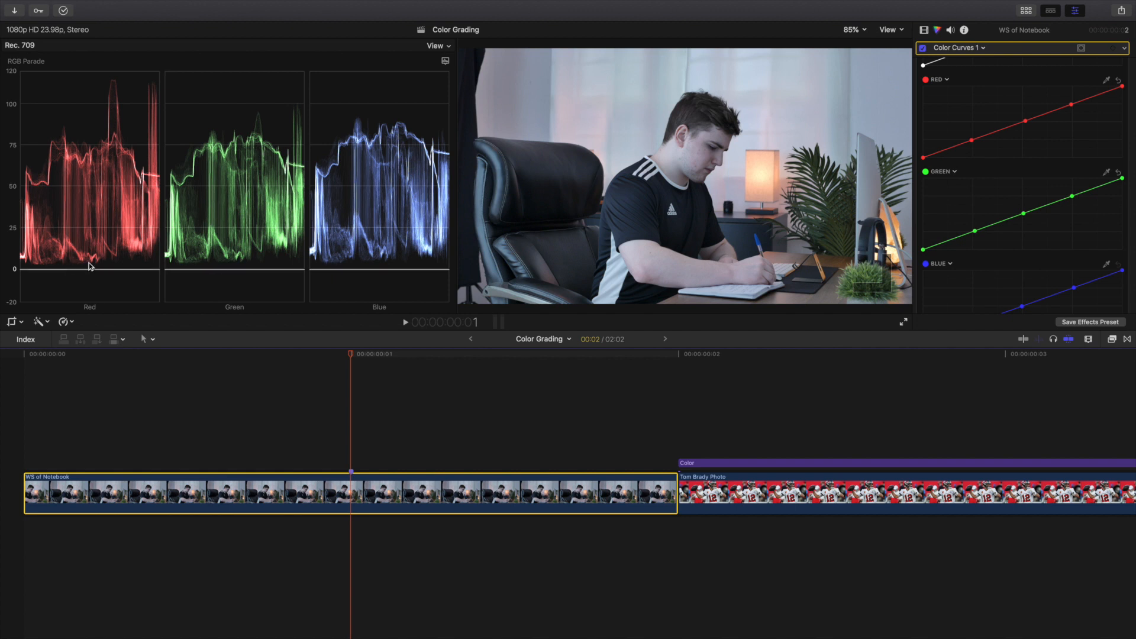
click(970, 139)
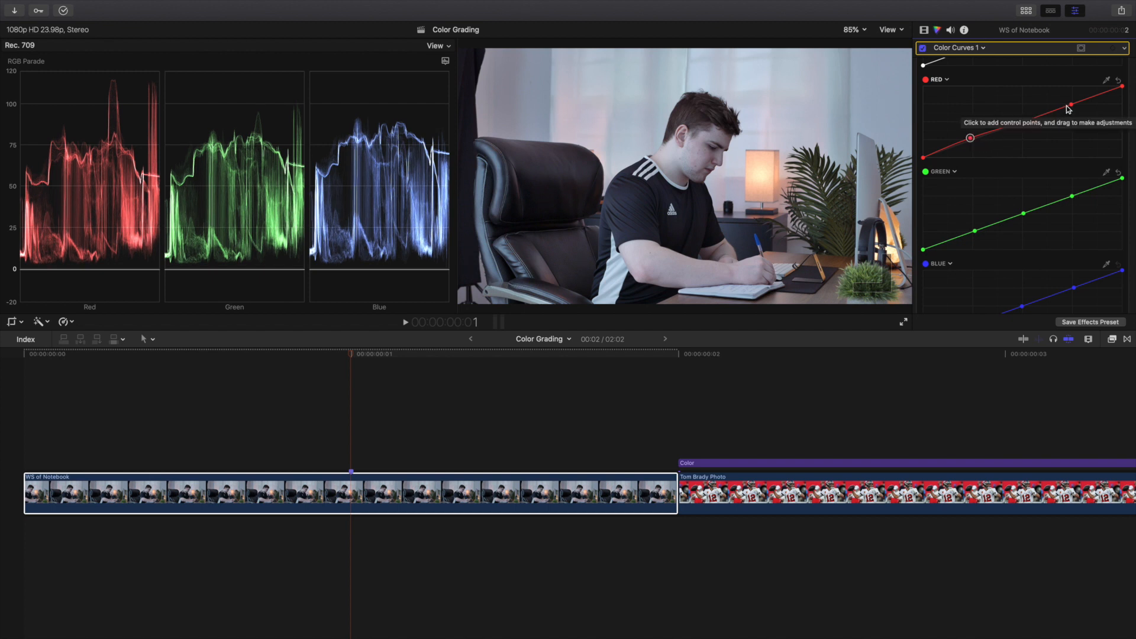
drag(1072, 107, 1071, 103)
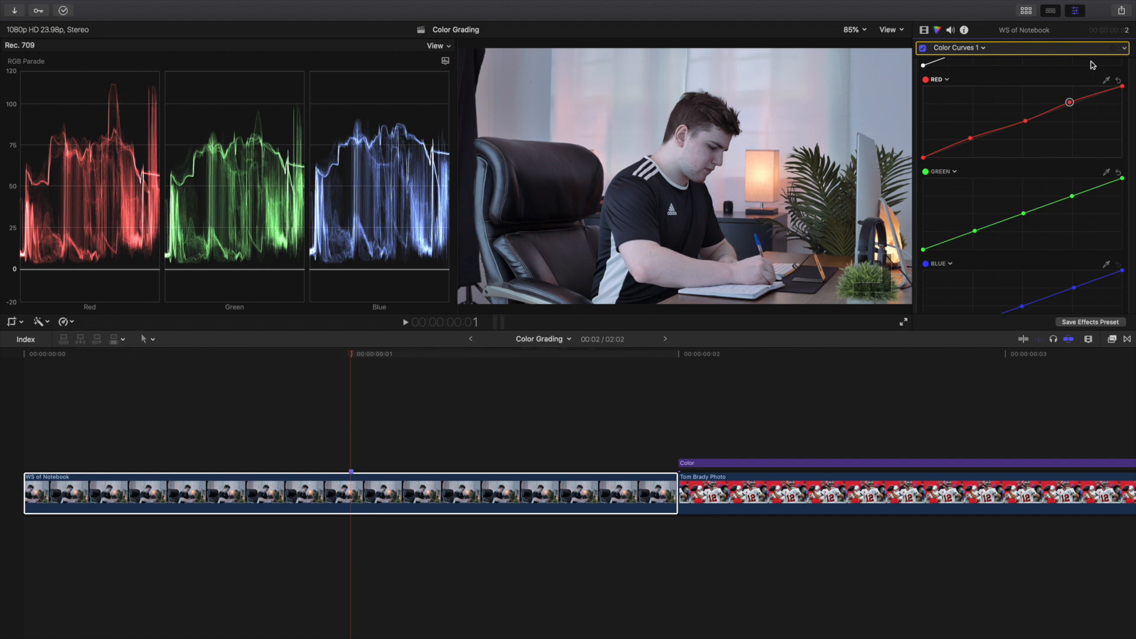
drag(1122, 86, 1122, 95)
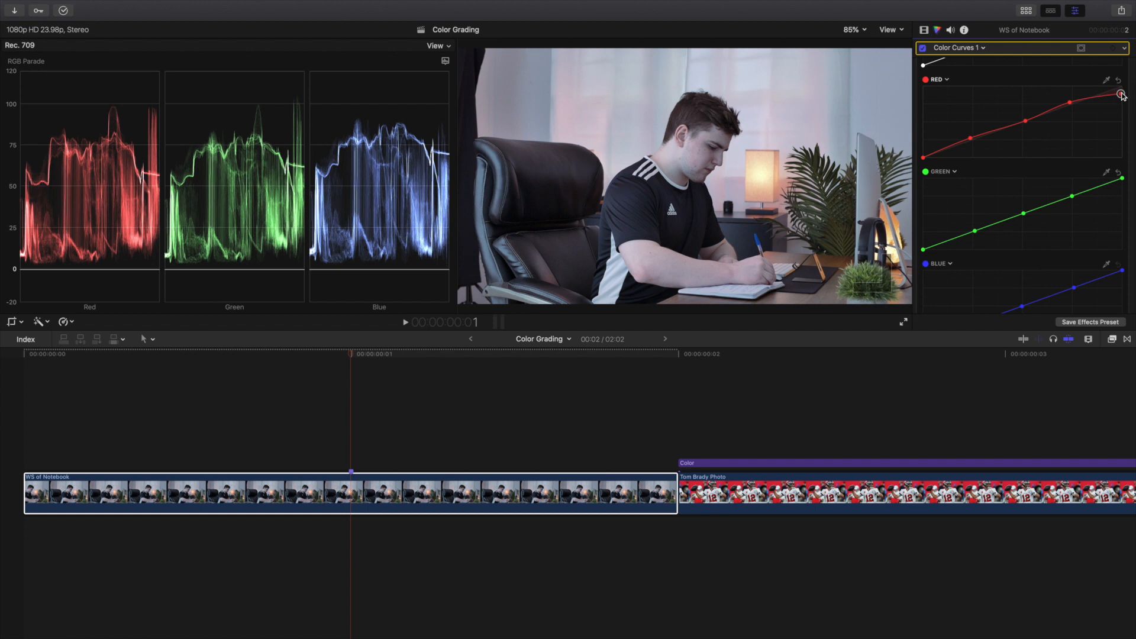
Step: Nudge the green curve's highlight point slightly up, and fine-tune the blue curve's shadow and highlight points
click(1071, 195)
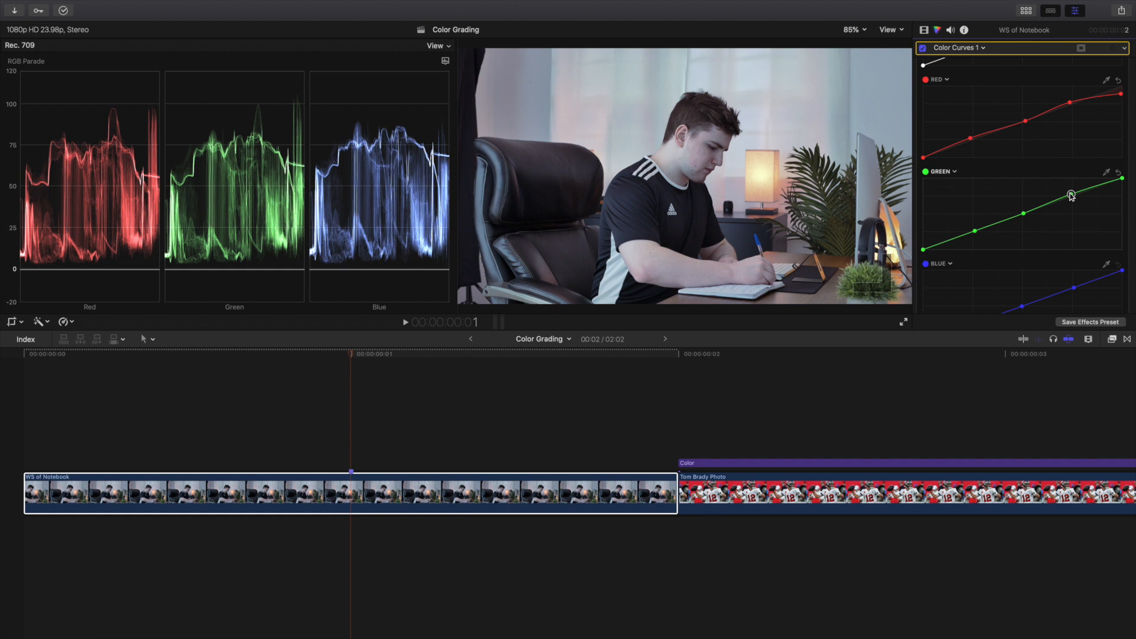
scroll(1050, 259, down, 2)
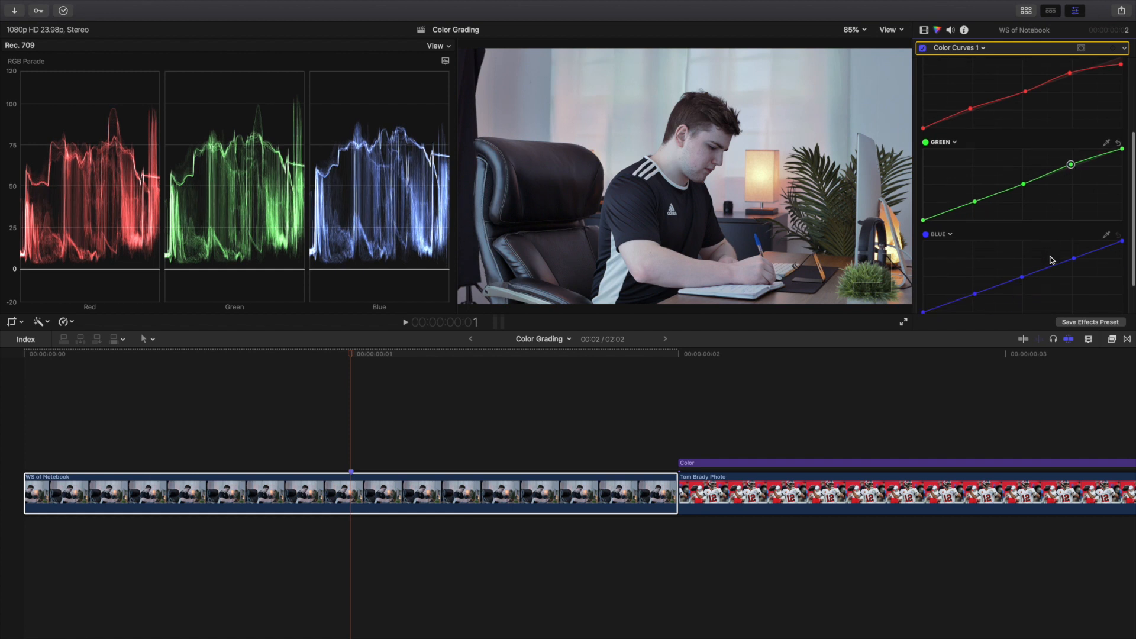
click(975, 289)
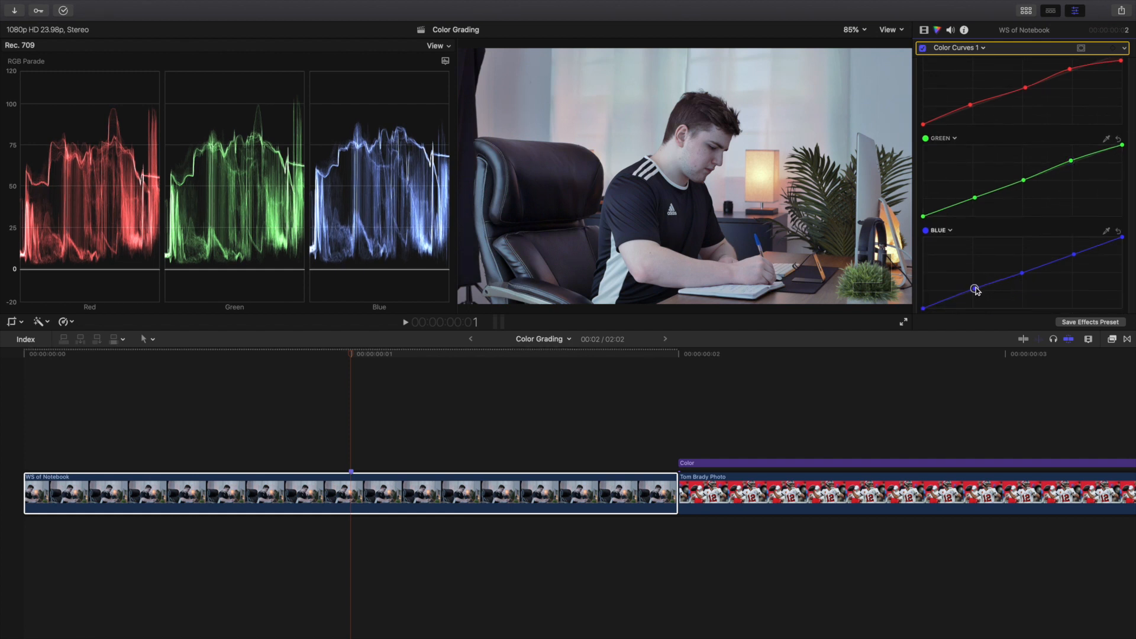
click(1074, 254)
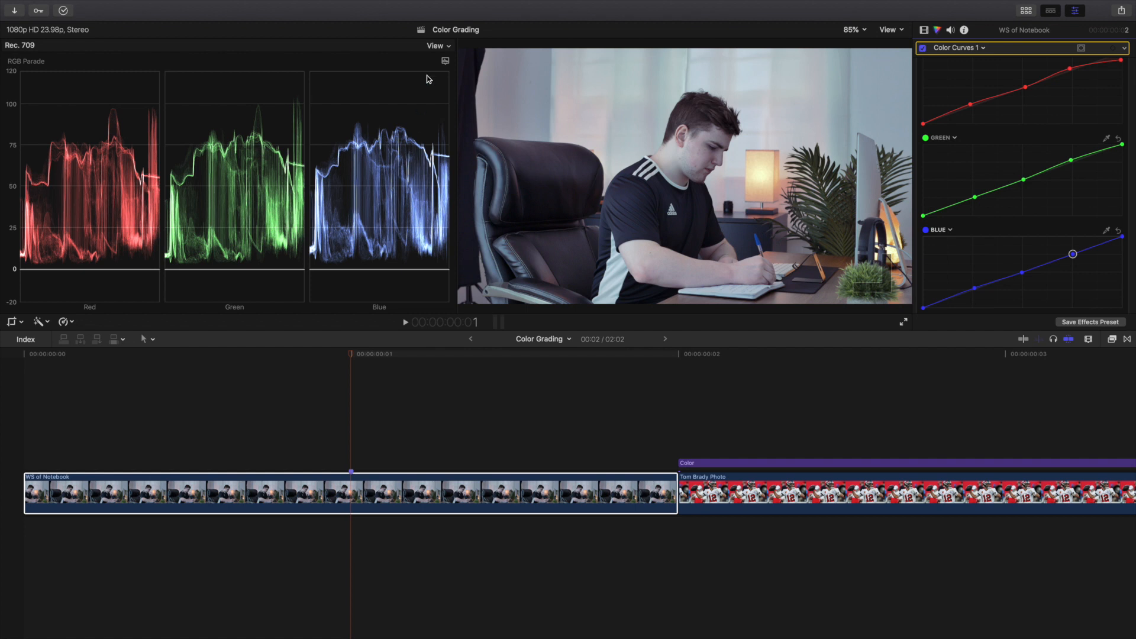
Step: Change the video scopes to a side-by-side layout showing the vectorscope and the Luma waveform for the WS of Notebook clip
click(434, 45)
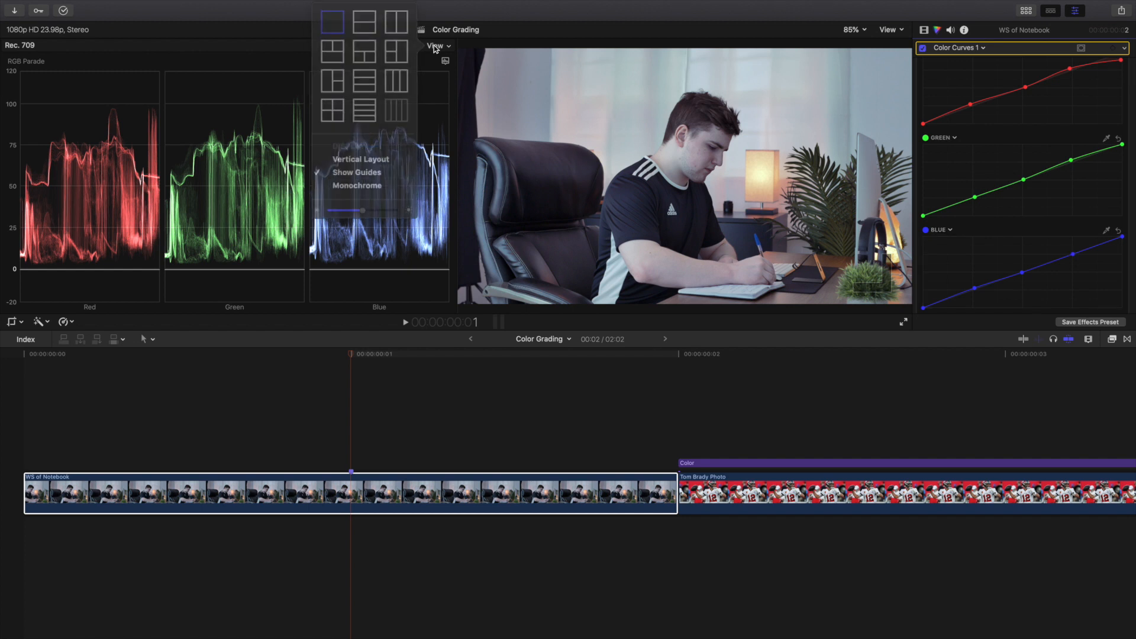
click(400, 26)
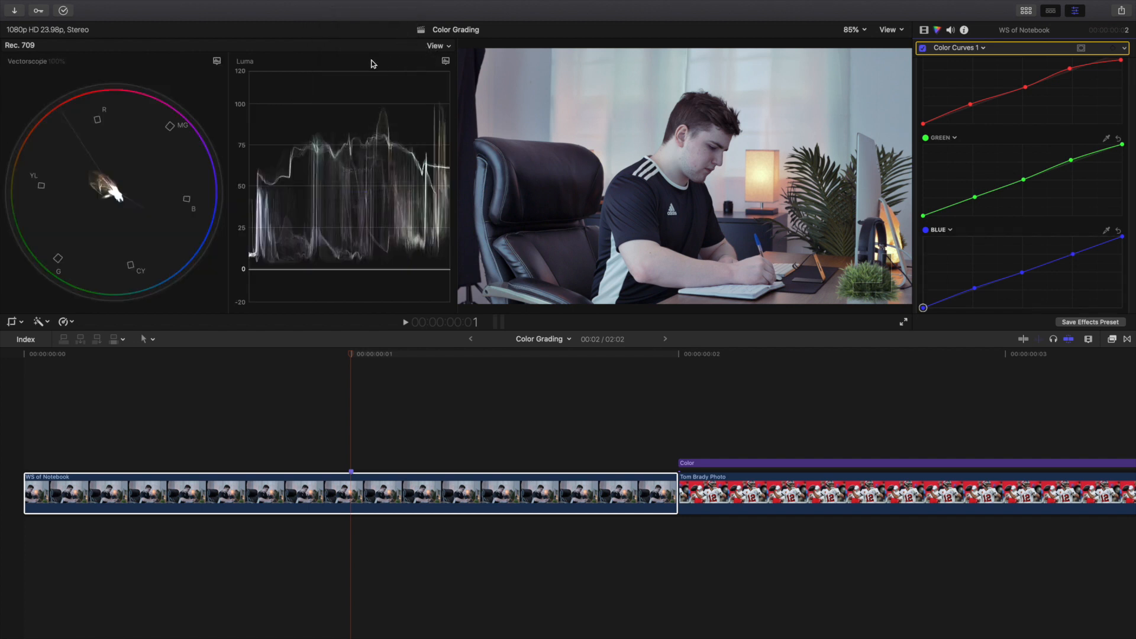
click(445, 61)
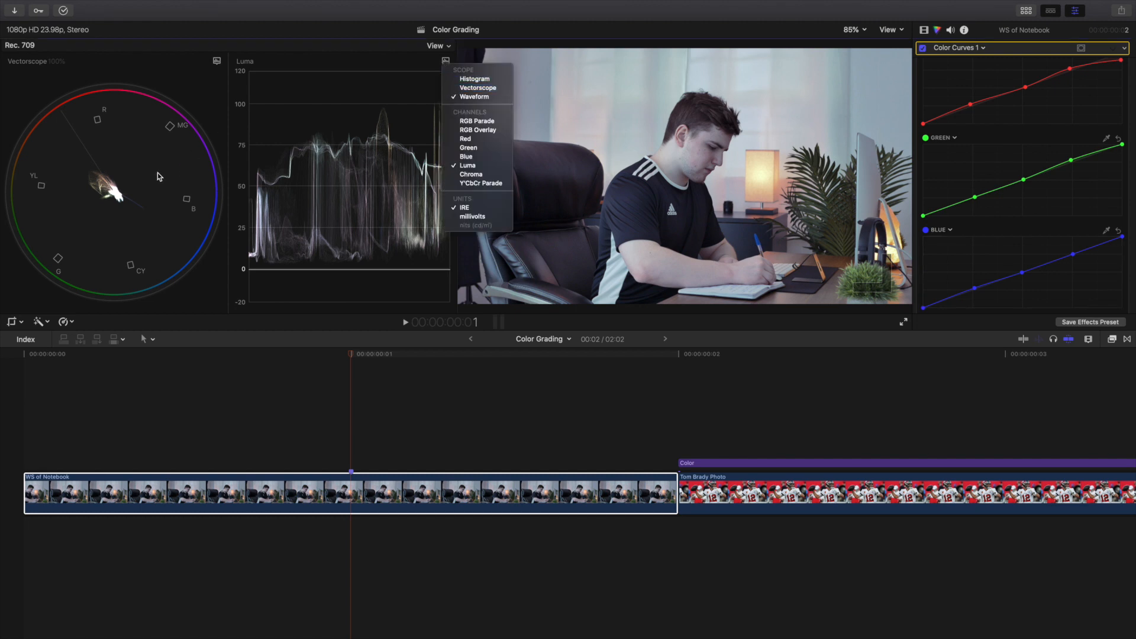
click(381, 66)
click(346, 494)
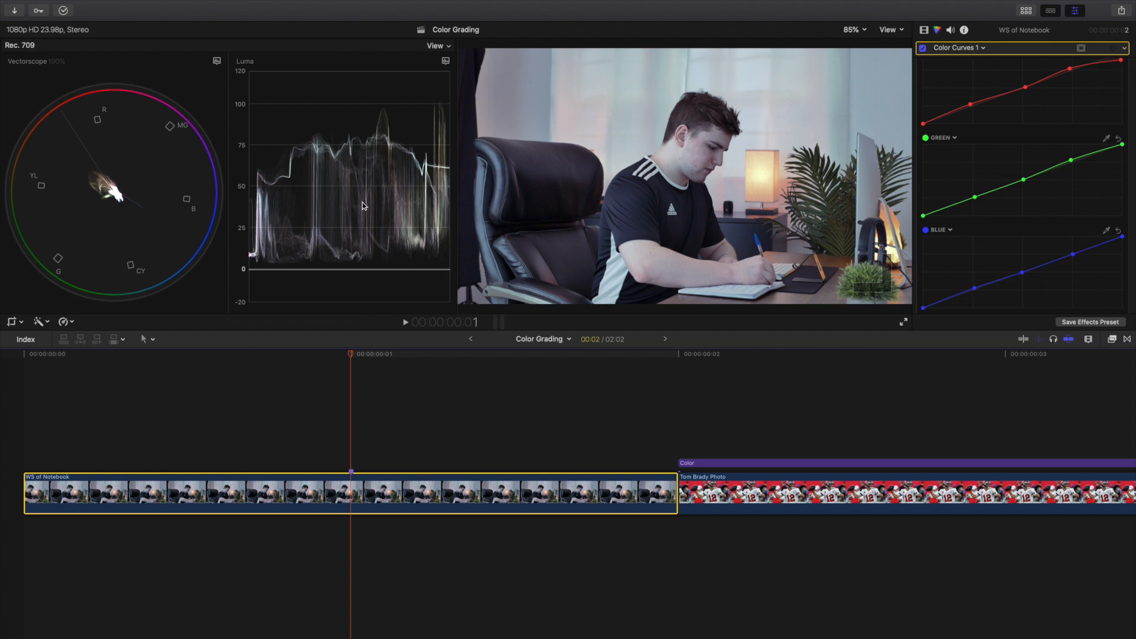
Step: Trim the WS of Notebook frame down to a small patch of skin on the man's face
click(13, 324)
drag(459, 304, 681, 176)
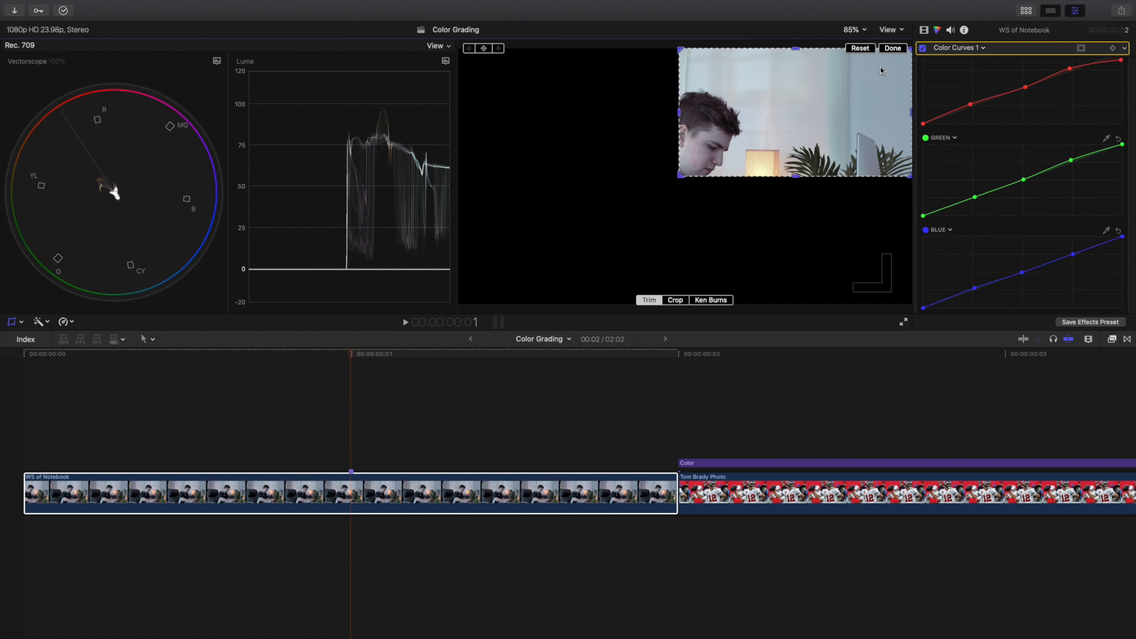
drag(910, 52, 700, 145)
click(365, 501)
click(366, 503)
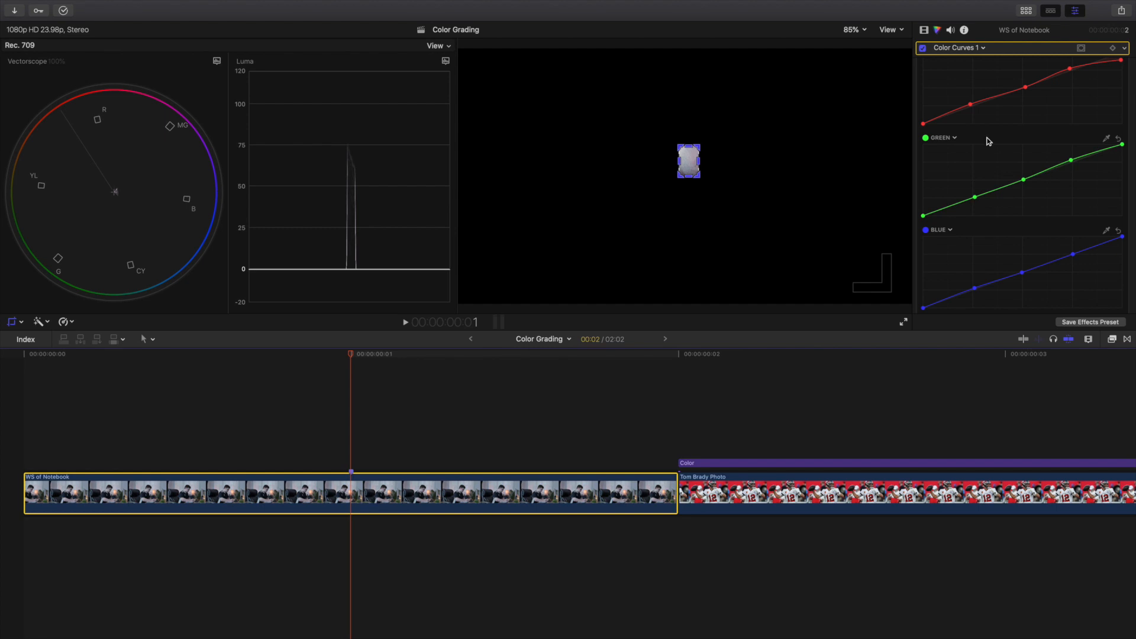
Step: Add a second Color Wheels correction to the clip and slightly lower its midtones brightness
key(shift+c)
click(982, 48)
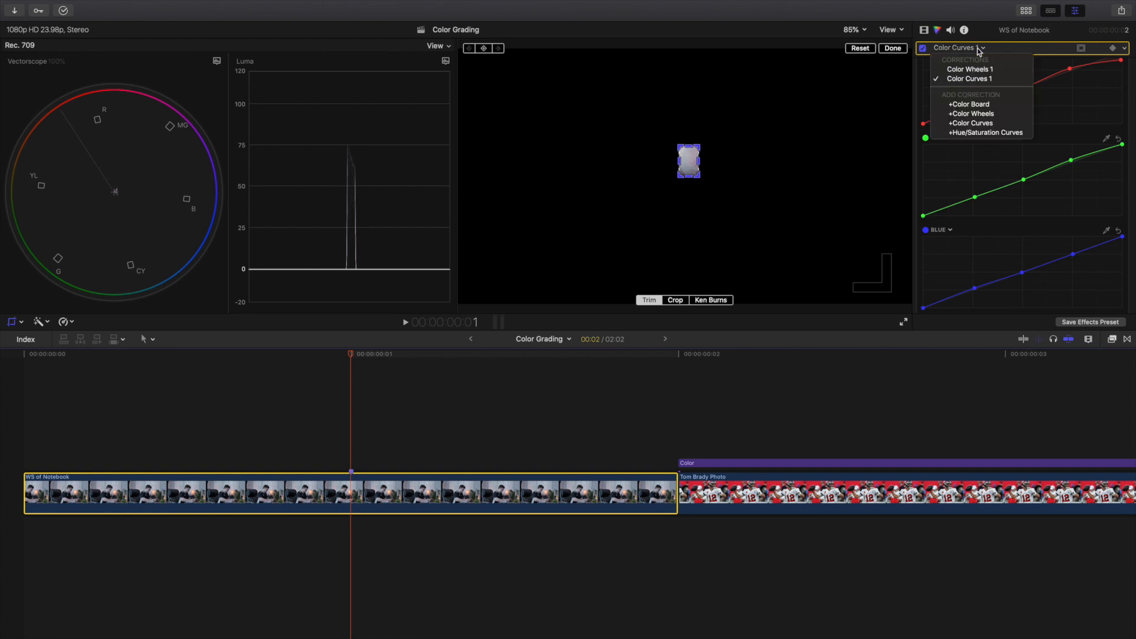
click(976, 114)
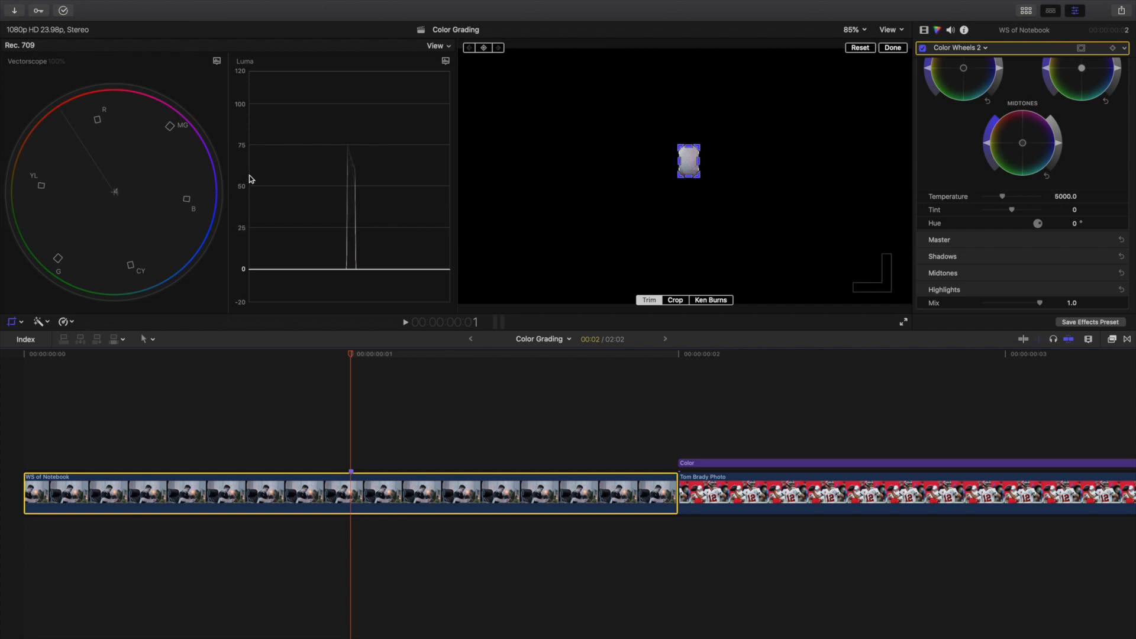
click(1057, 149)
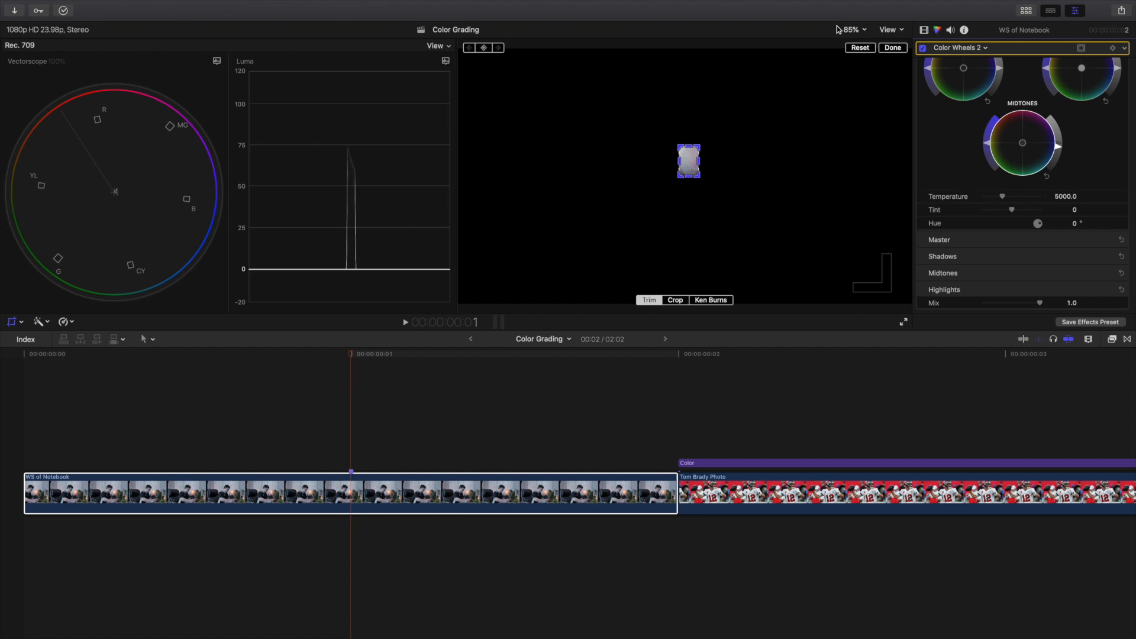
Step: Reset the clip's crop and switch the video scopes to a single waveform displaying the Chroma channel
click(861, 48)
click(891, 48)
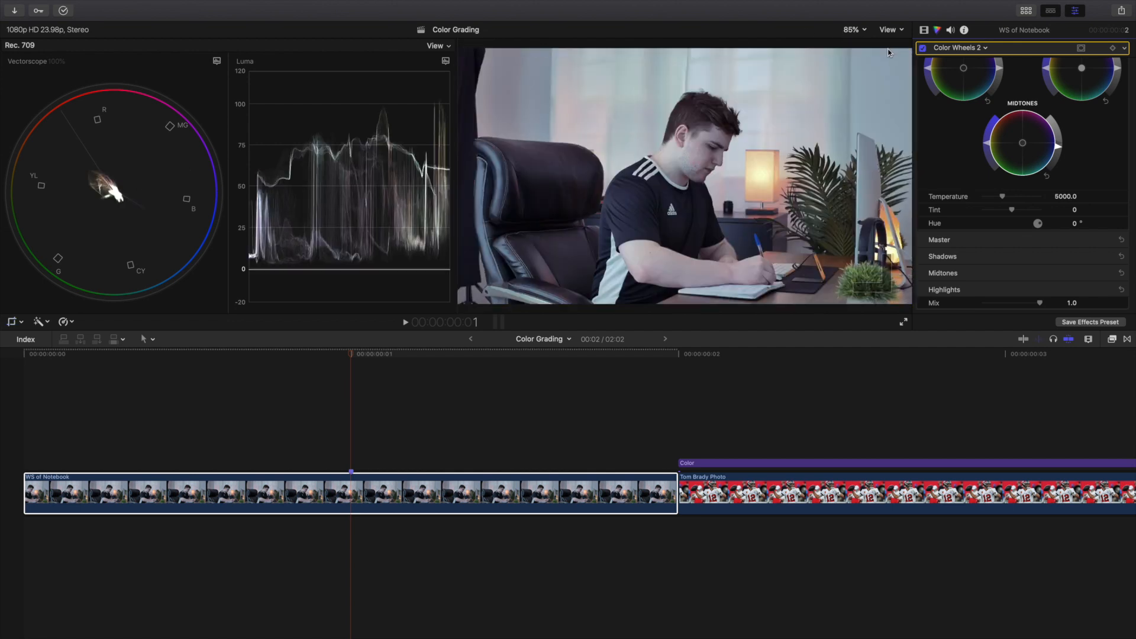
click(436, 47)
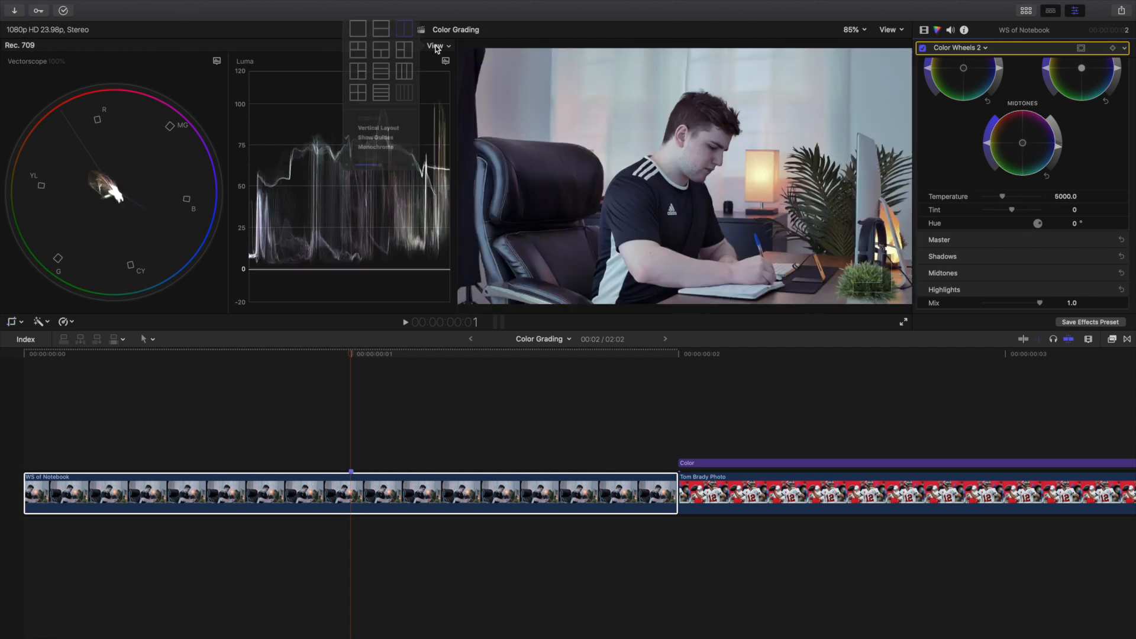
click(355, 28)
click(445, 61)
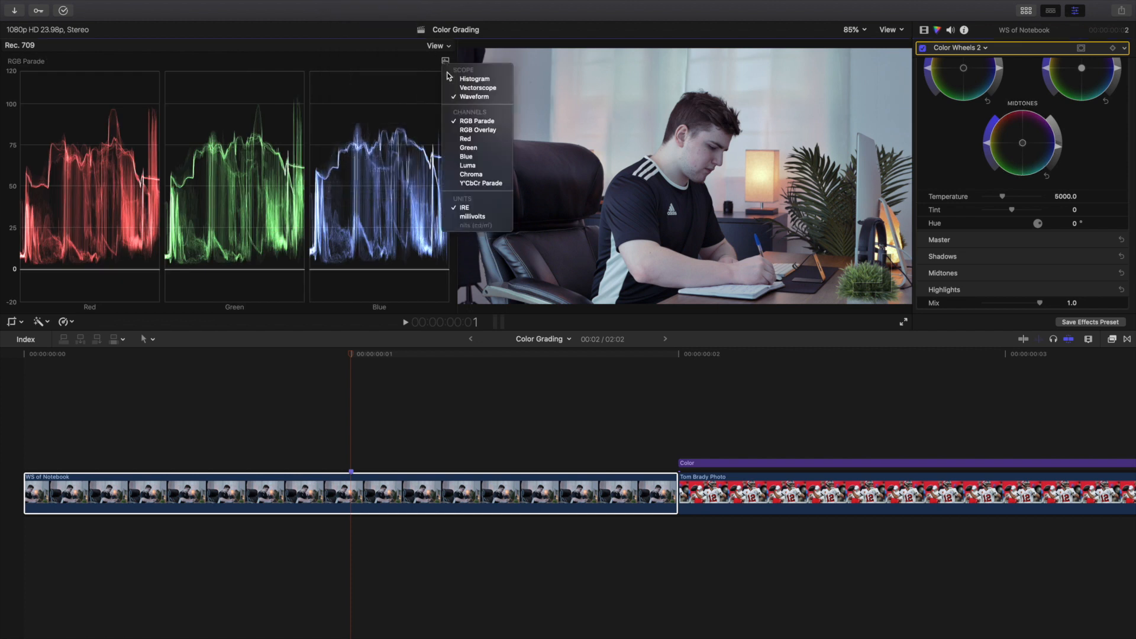
click(474, 178)
click(347, 487)
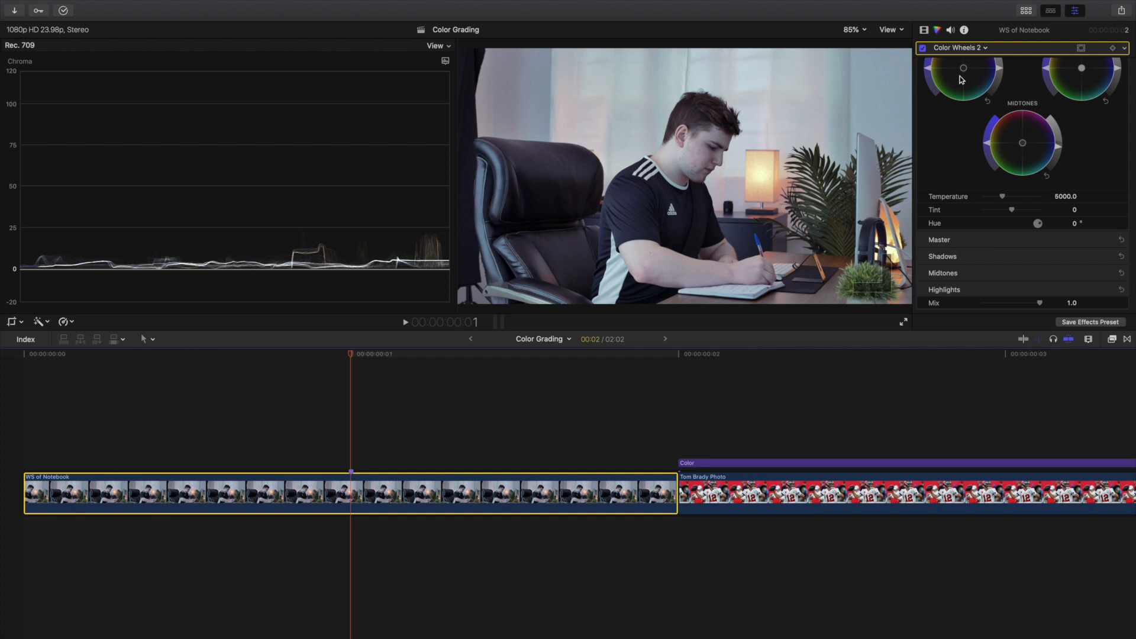
Step: Add a Color Board correction to the clip and raise its master saturation to 6%
click(971, 52)
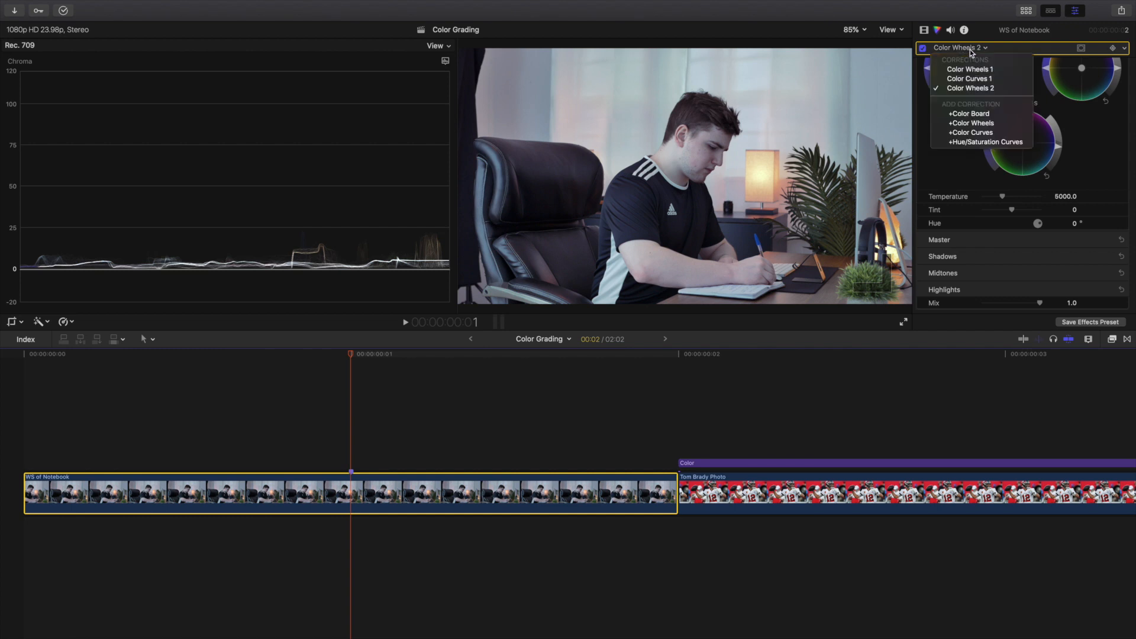
click(970, 113)
mouse_move(932, 146)
mouse_down()
mouse_move(932, 95)
mouse_move(931, 198)
mouse_move(932, 145)
mouse_up()
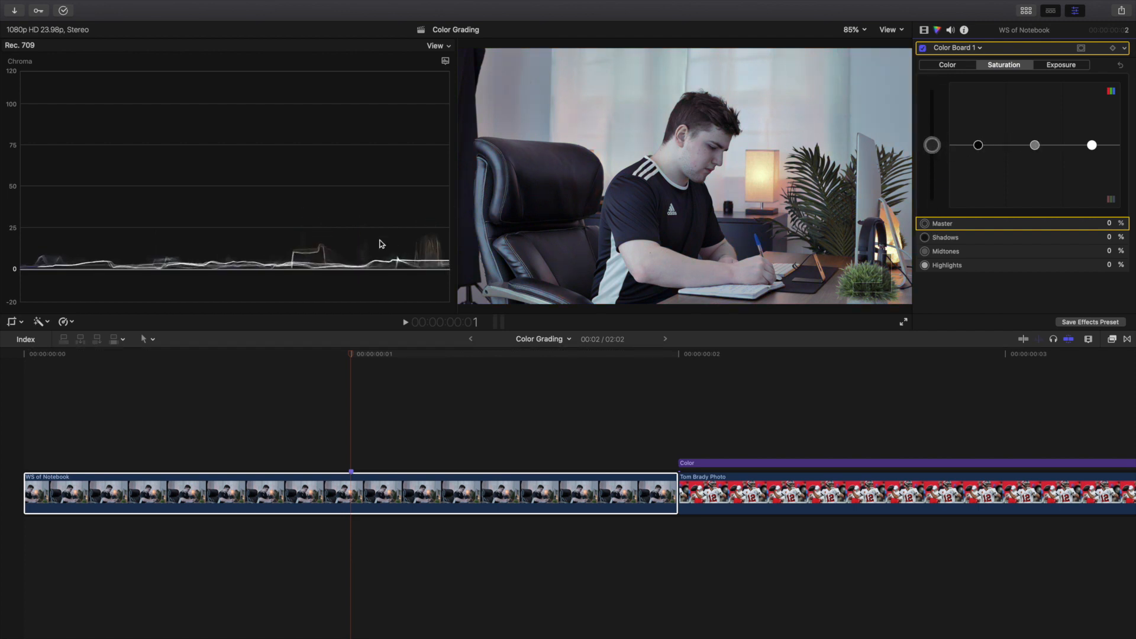
drag(932, 145, 932, 142)
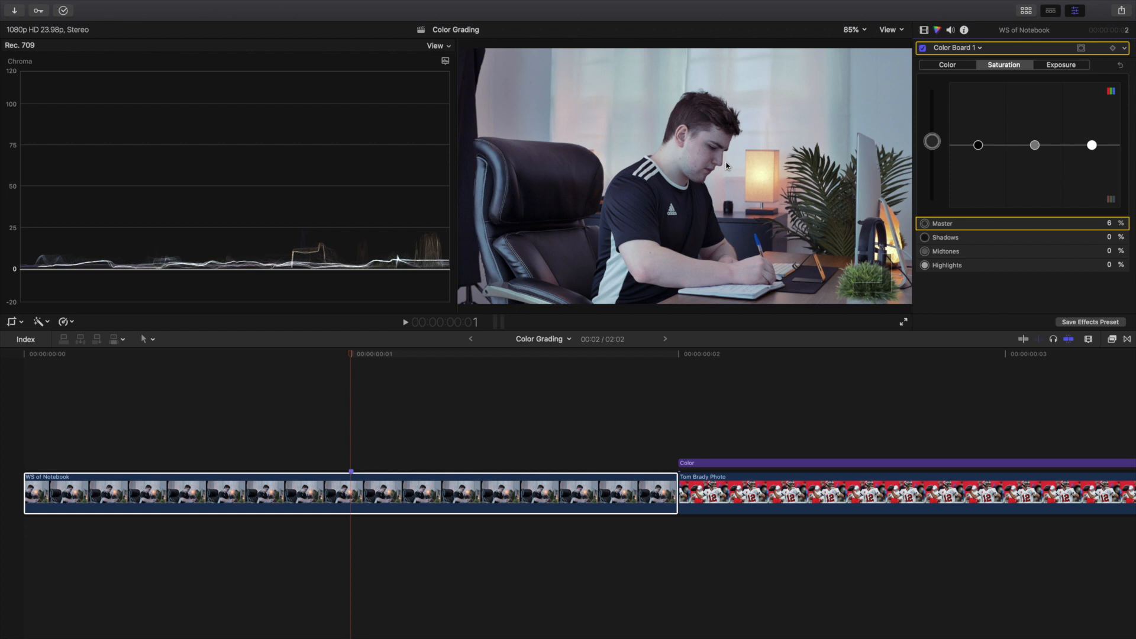
Step: Save the WS of Notebook clip's four color corrections as an effects preset named LUT 1 in the Color category
click(326, 507)
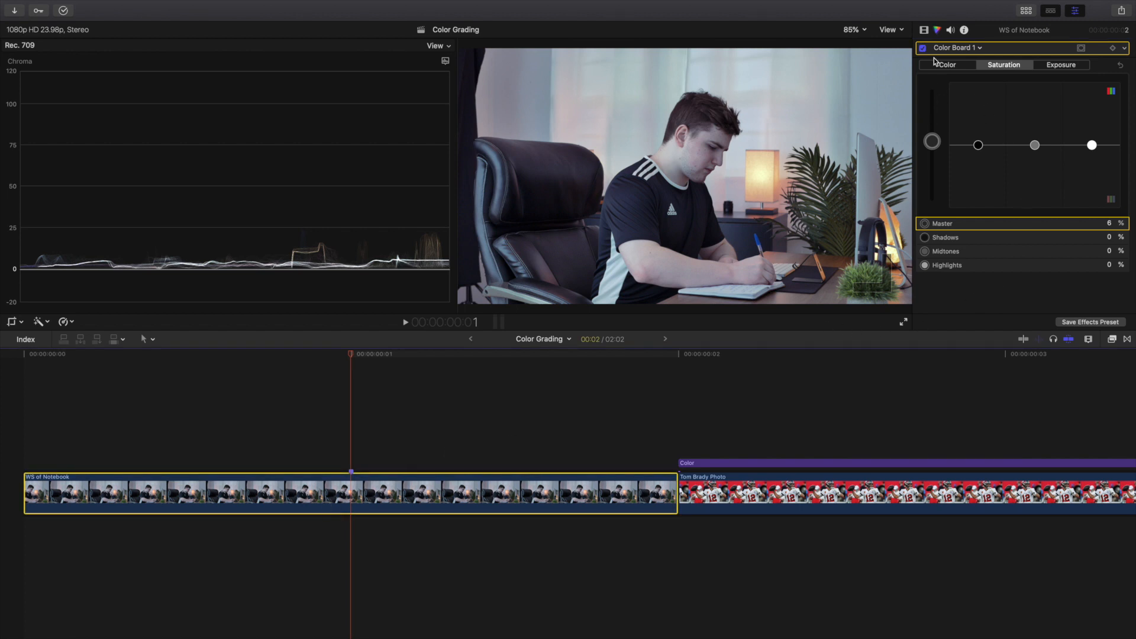
click(924, 31)
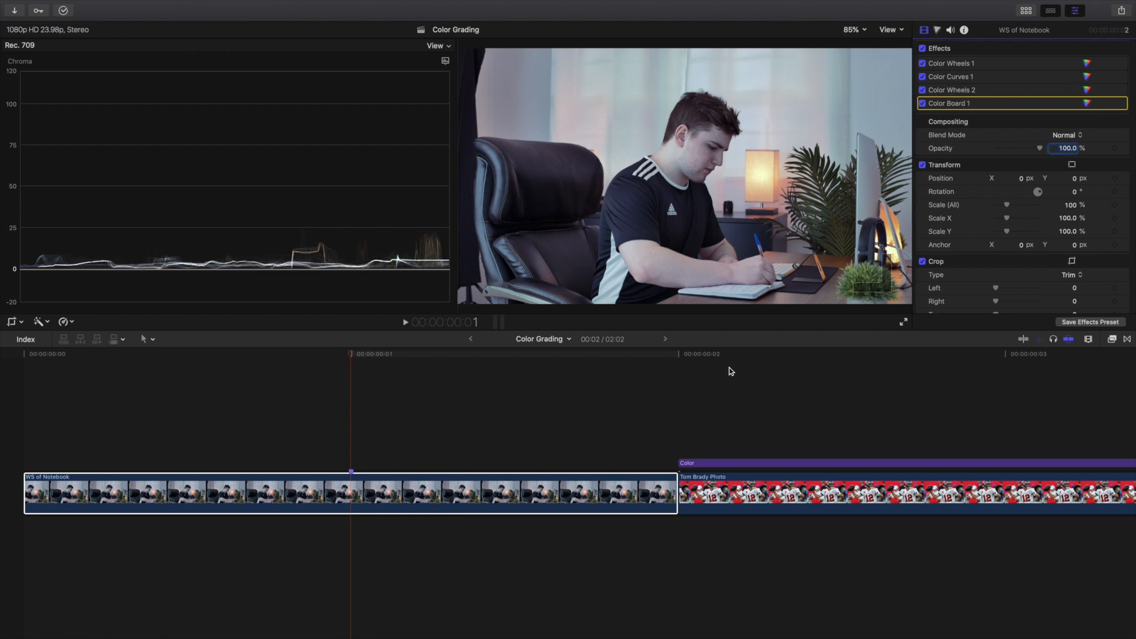
click(327, 490)
click(1085, 322)
text(LUT 1)
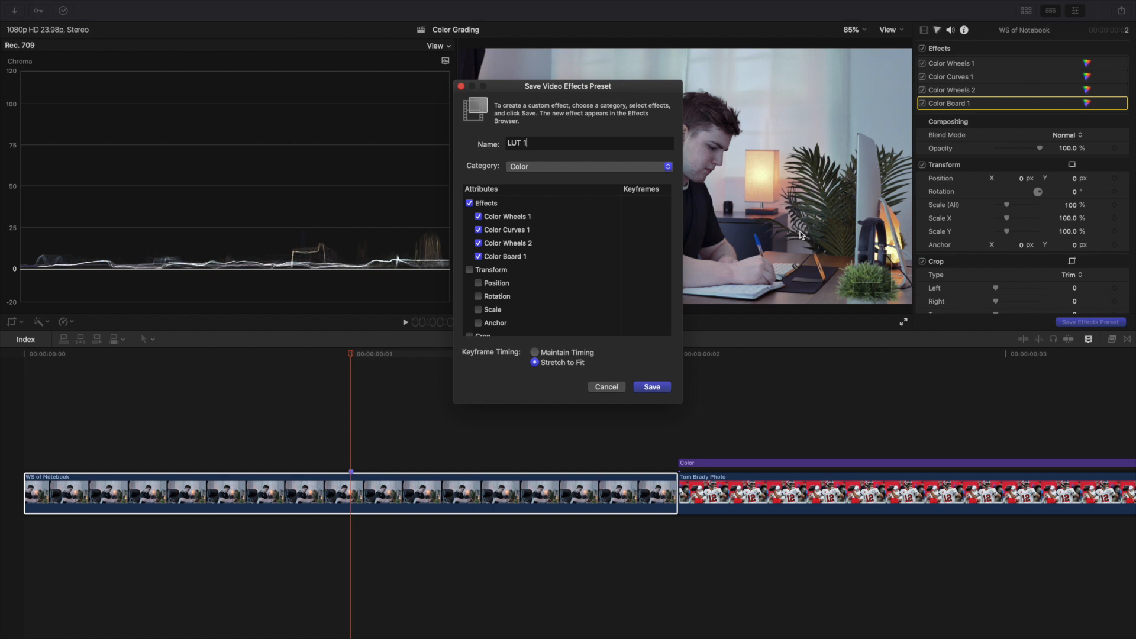
click(652, 387)
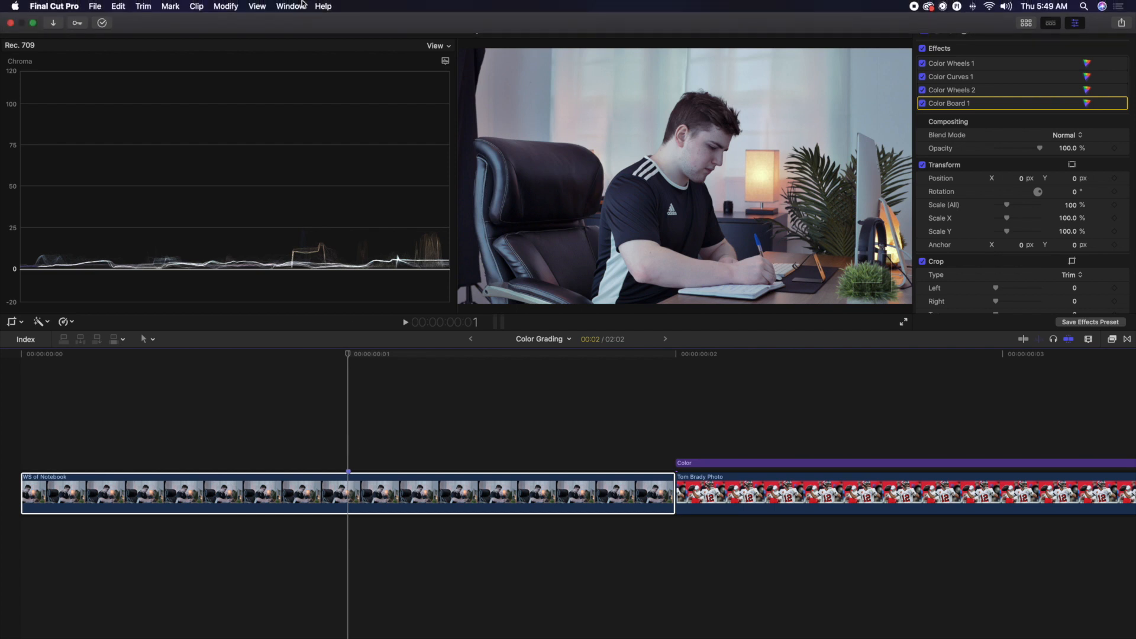
Step: Switch the window arrangement to the Default workspace
click(291, 5)
mouse_move(312, 124)
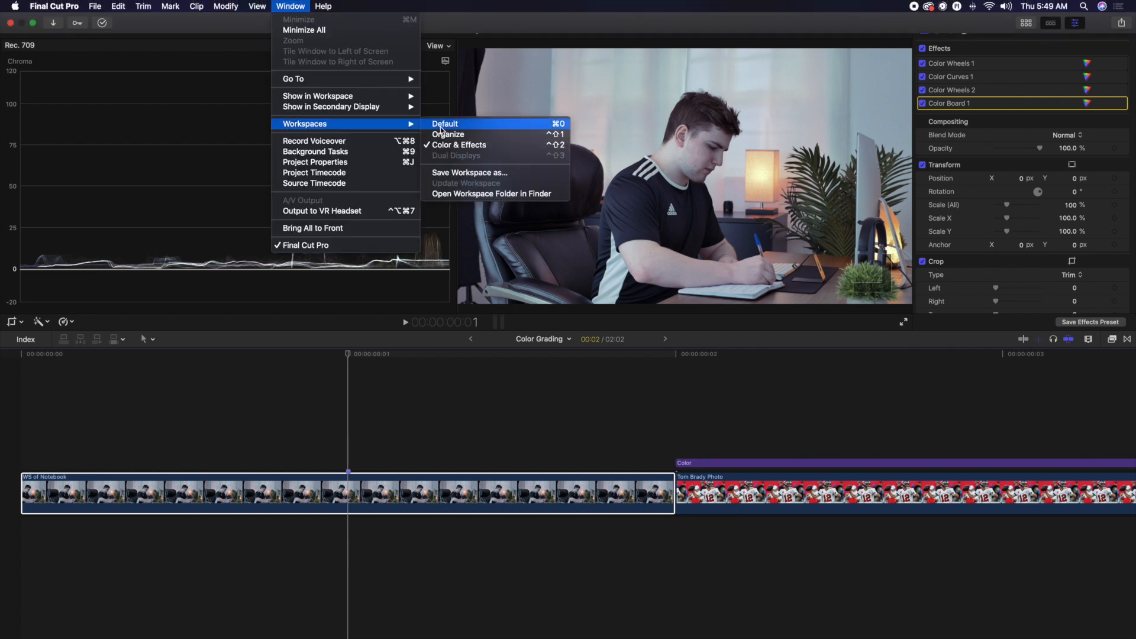
click(441, 126)
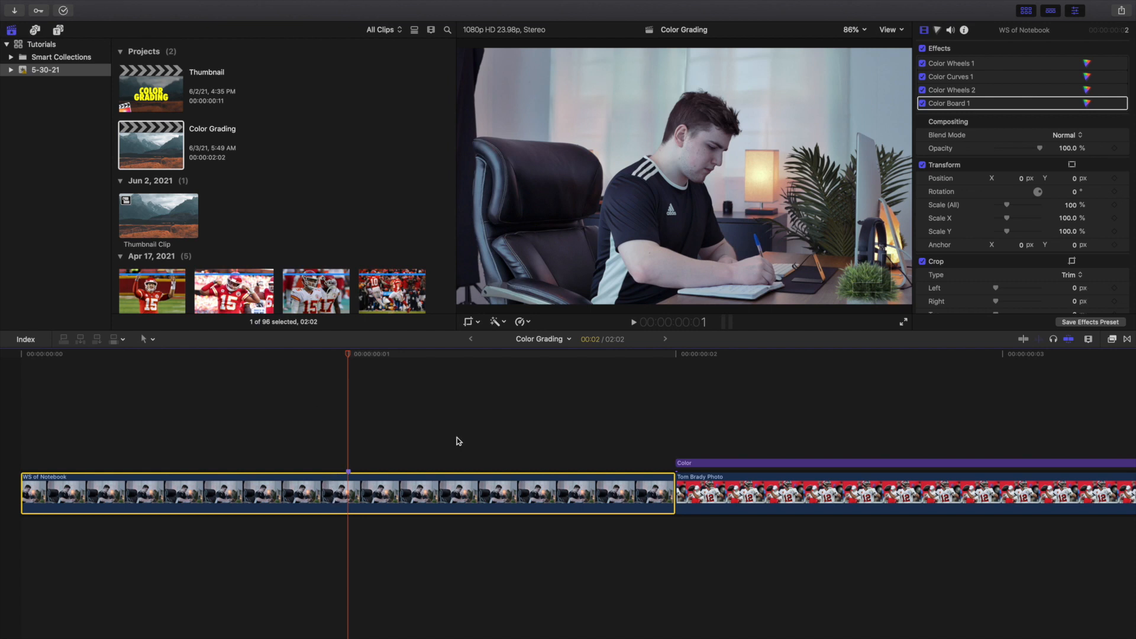
Step: Delete all four color corrections from the WS of Notebook clip
click(971, 65)
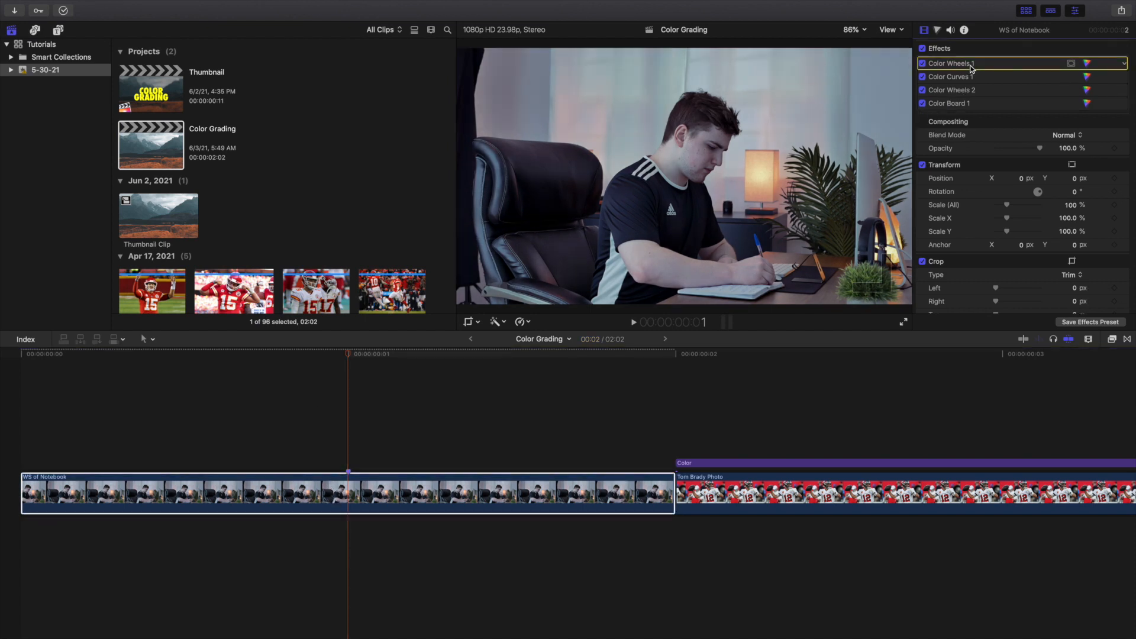
key(Delete)
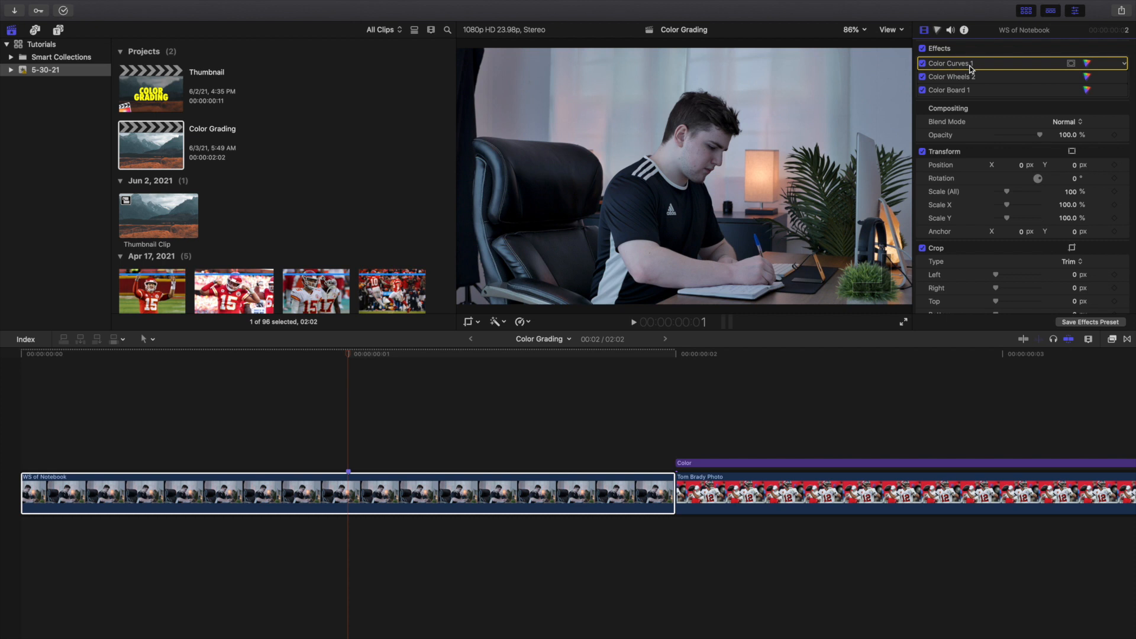
key(Delete)
key(Delete)
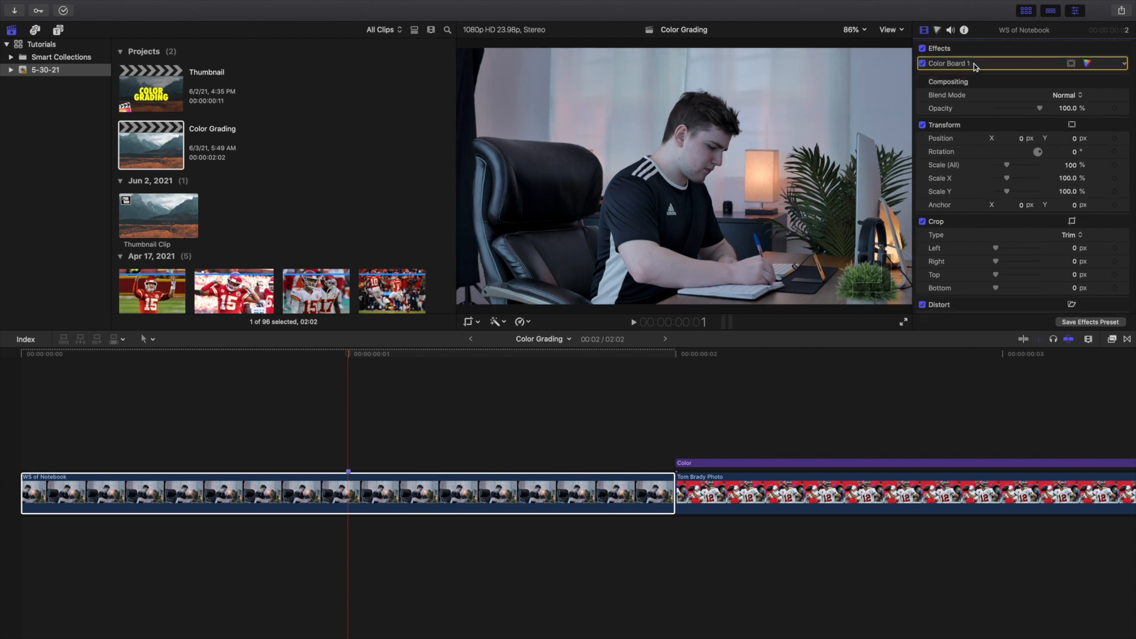
key(Delete)
click(345, 417)
click(347, 496)
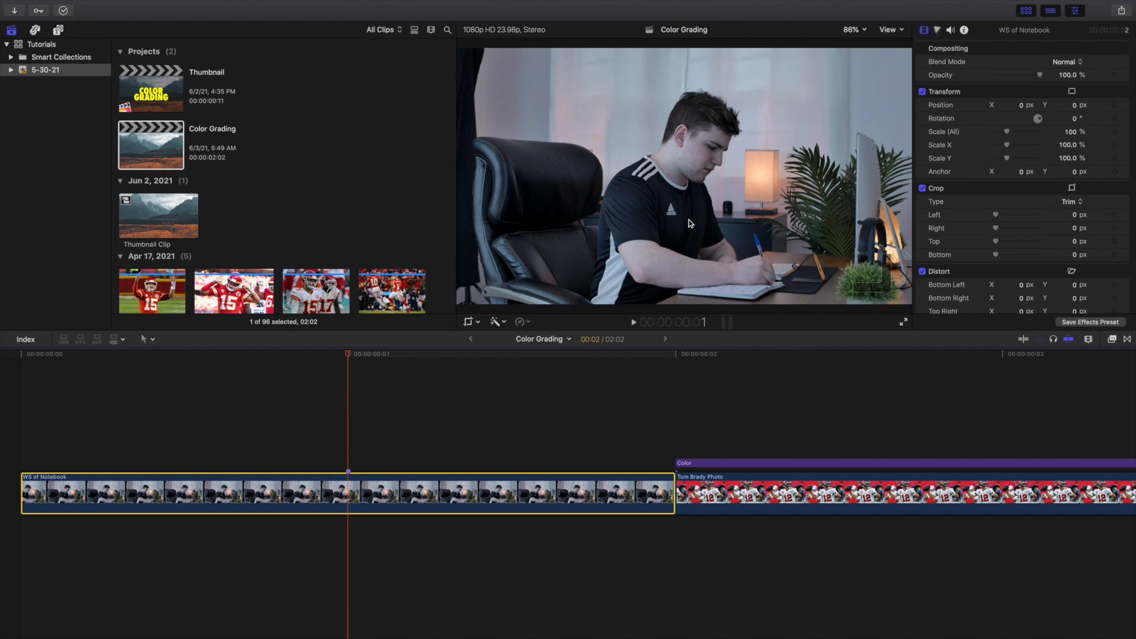
Step: Place the Short adjustment layer above the WS of Notebook clip and trim its end to match the clip's end
click(59, 31)
click(248, 79)
drag(248, 80, 7, 407)
click(674, 436)
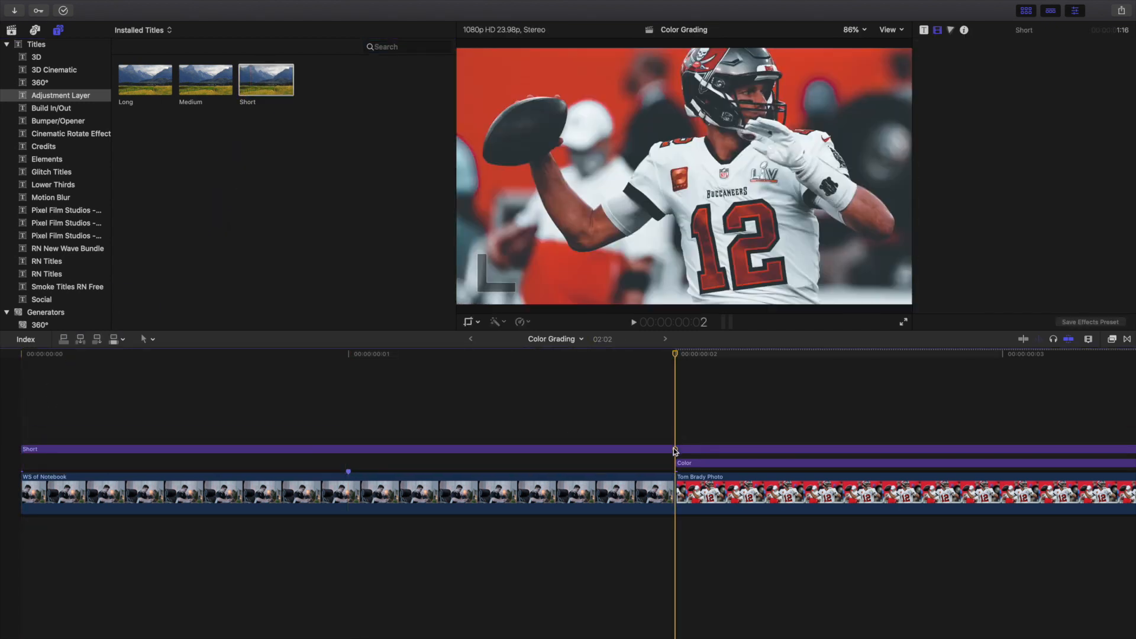
click(673, 451)
key(alt+bracketright)
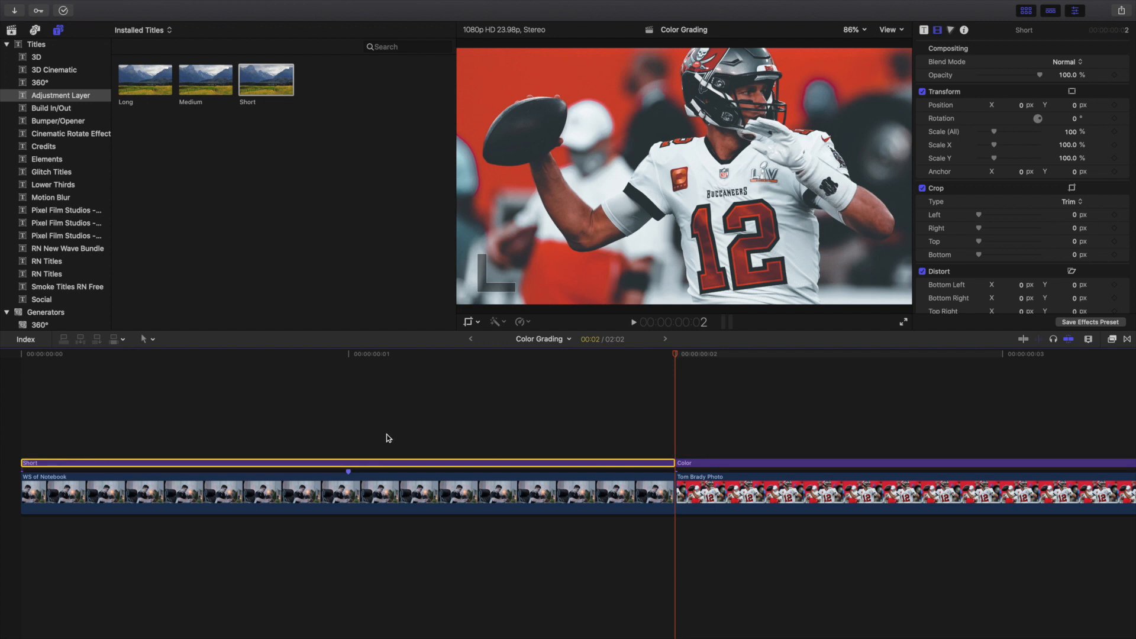
Step: Apply the LUT 1 preset from the Color effects to the adjustment layer above the WS of Notebook clip
click(350, 433)
click(350, 433)
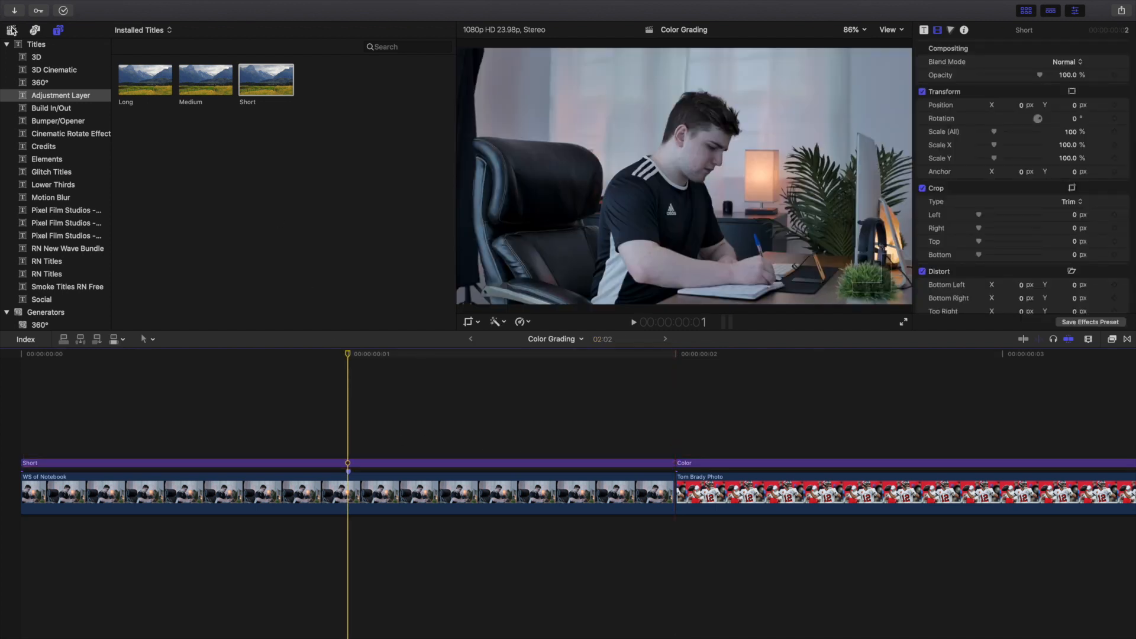
click(12, 30)
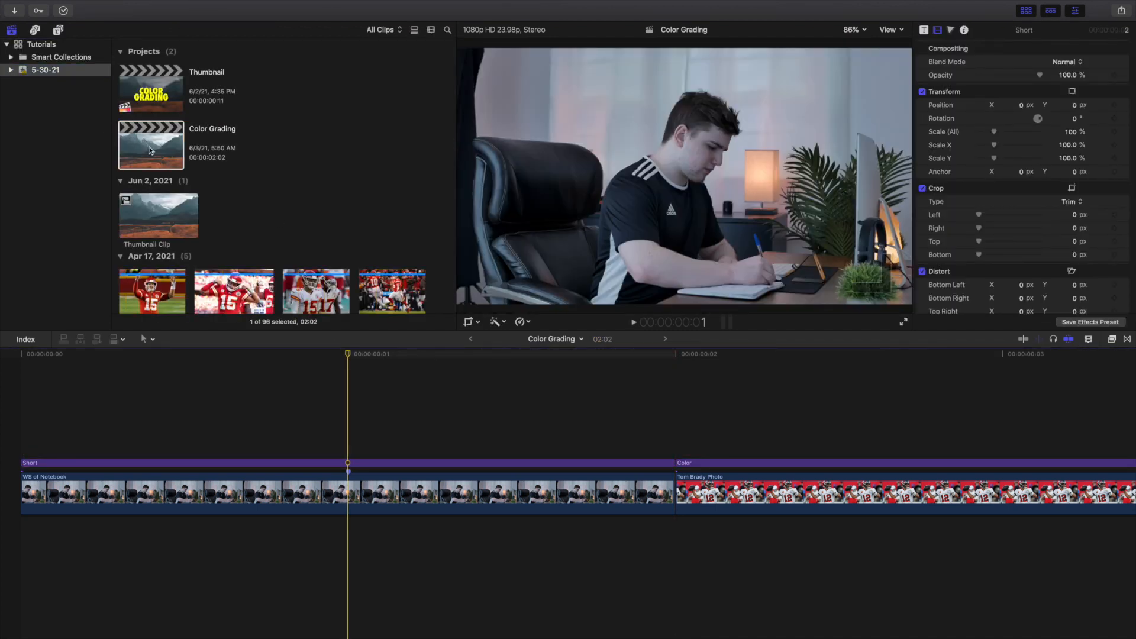
click(317, 465)
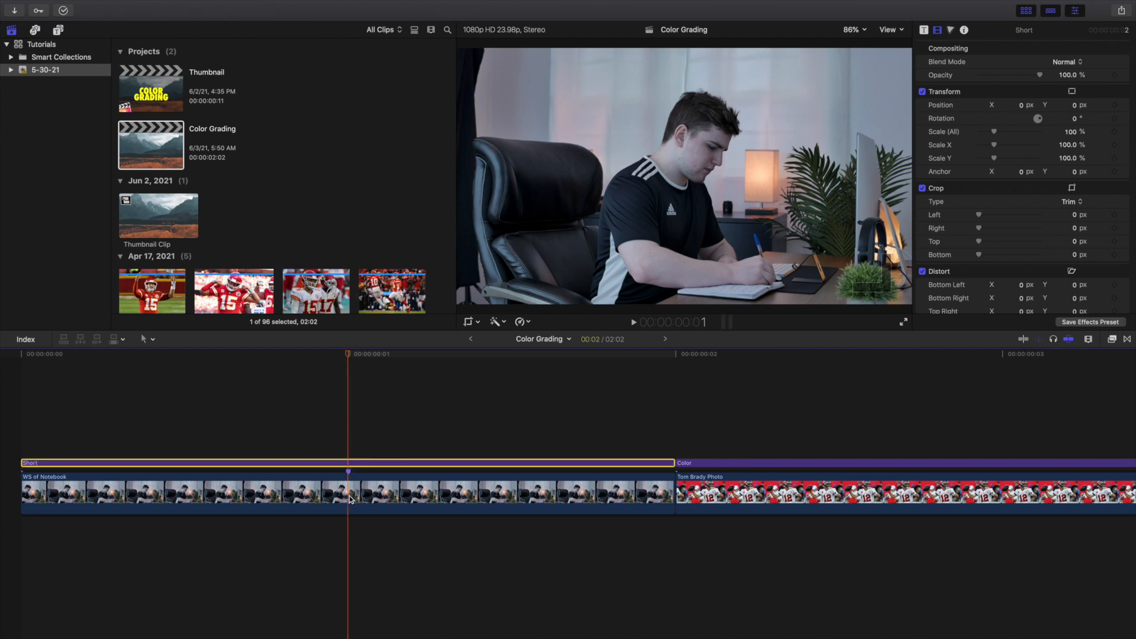
click(1112, 339)
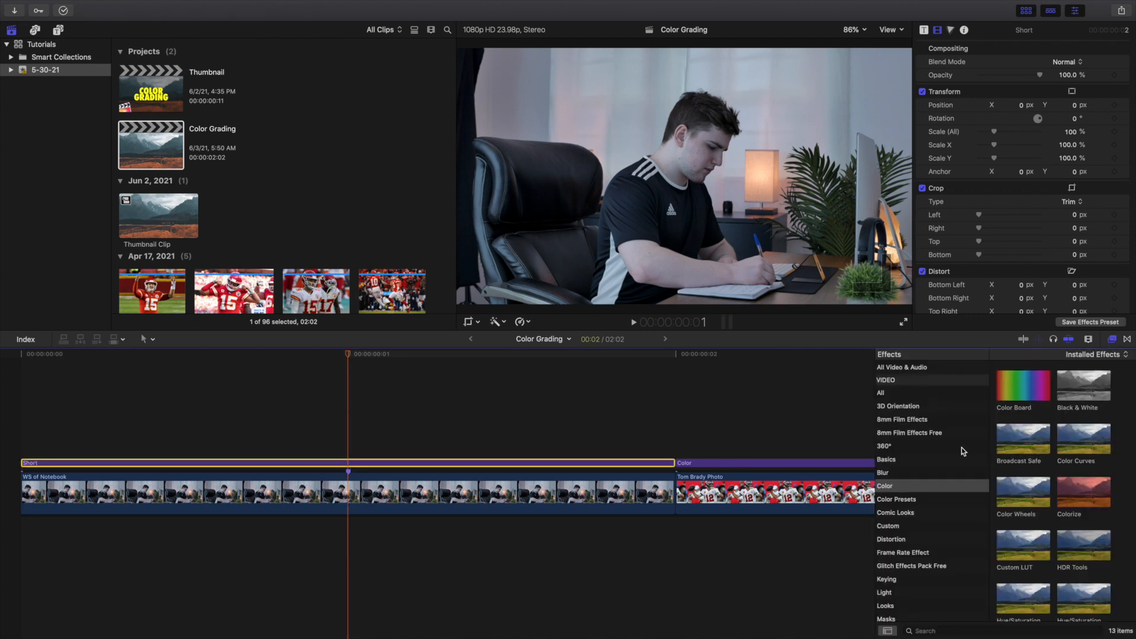
click(925, 485)
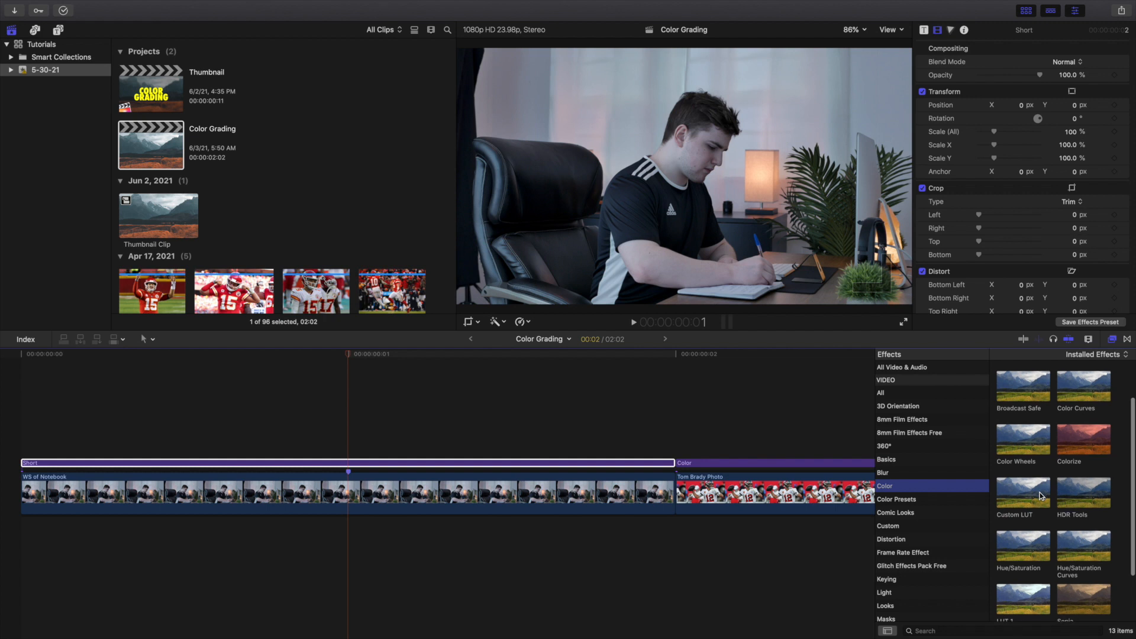
scroll(1040, 496, down, 4)
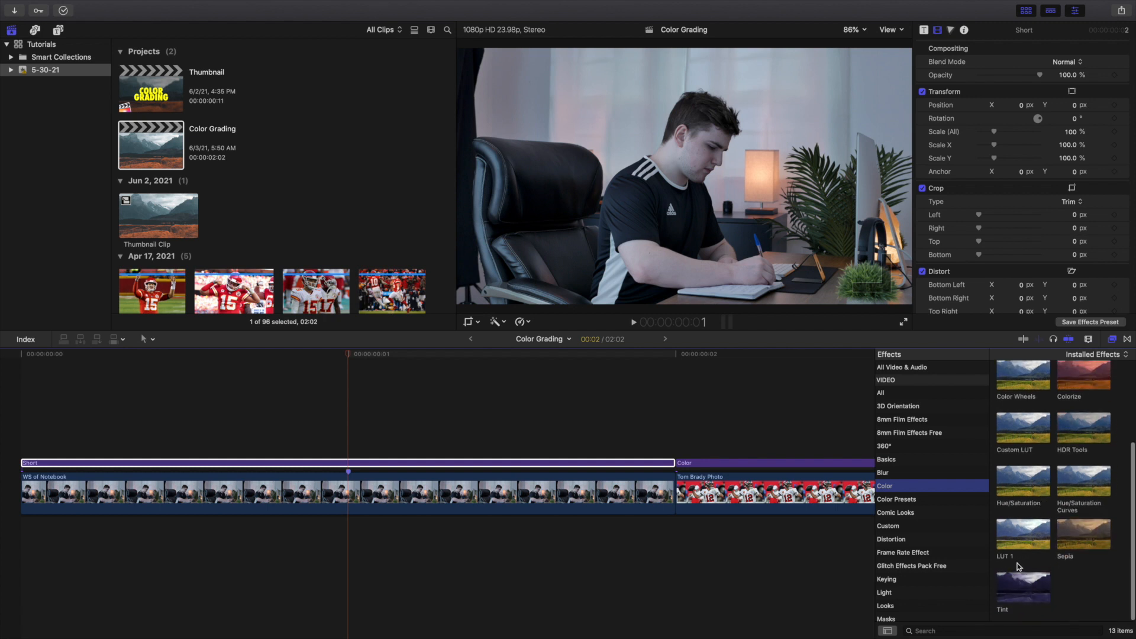
drag(1019, 531, 430, 465)
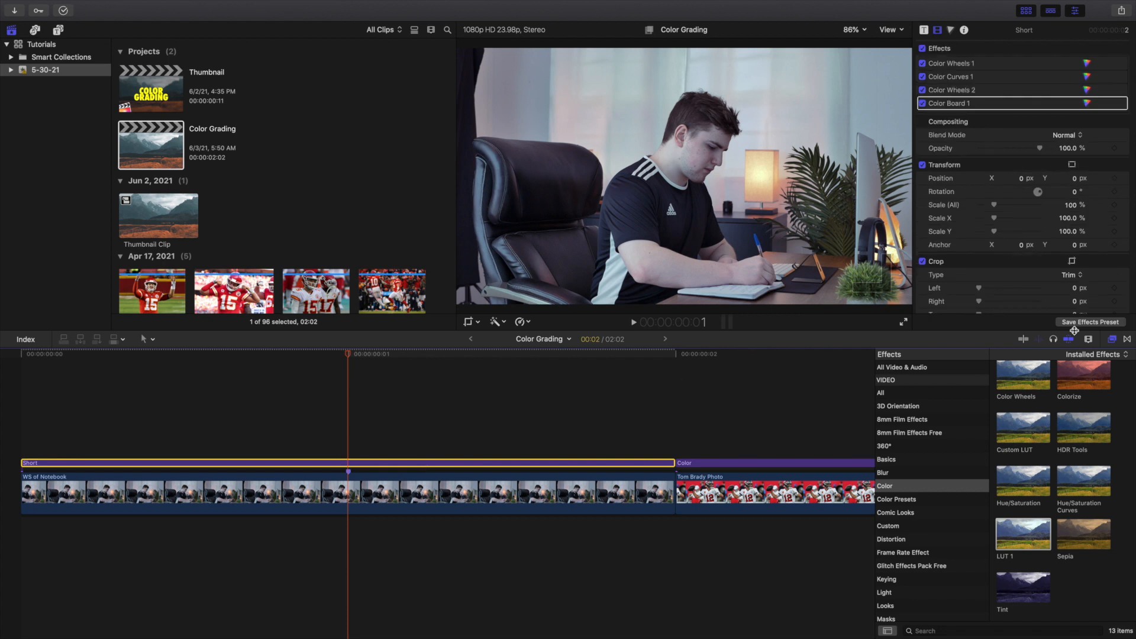
Step: Delete the adjustment layer above the WS of Notebook clip
click(1113, 339)
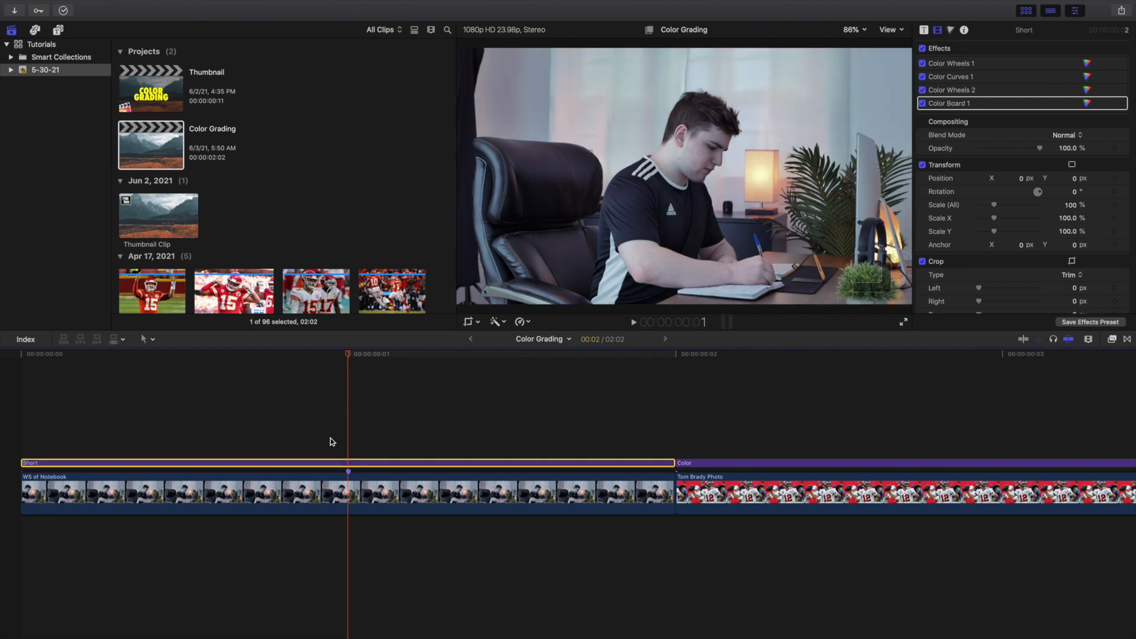
click(359, 482)
click(355, 466)
key(BackSpace)
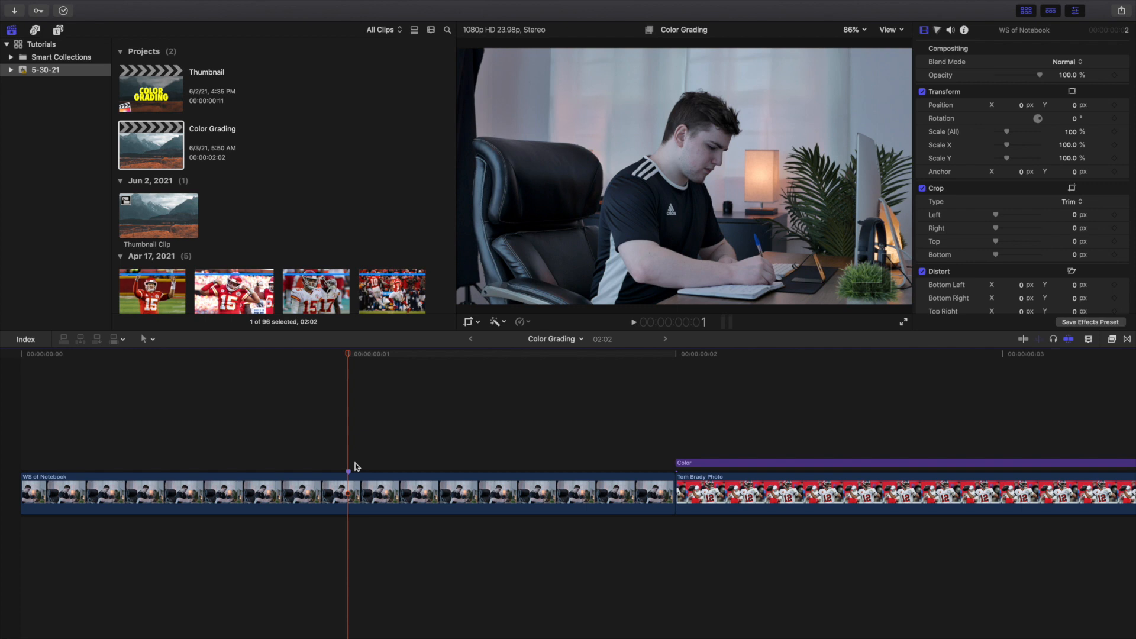
Step: Apply the Custom LUT effect from the Color effects to the WS of Notebook clip
click(346, 495)
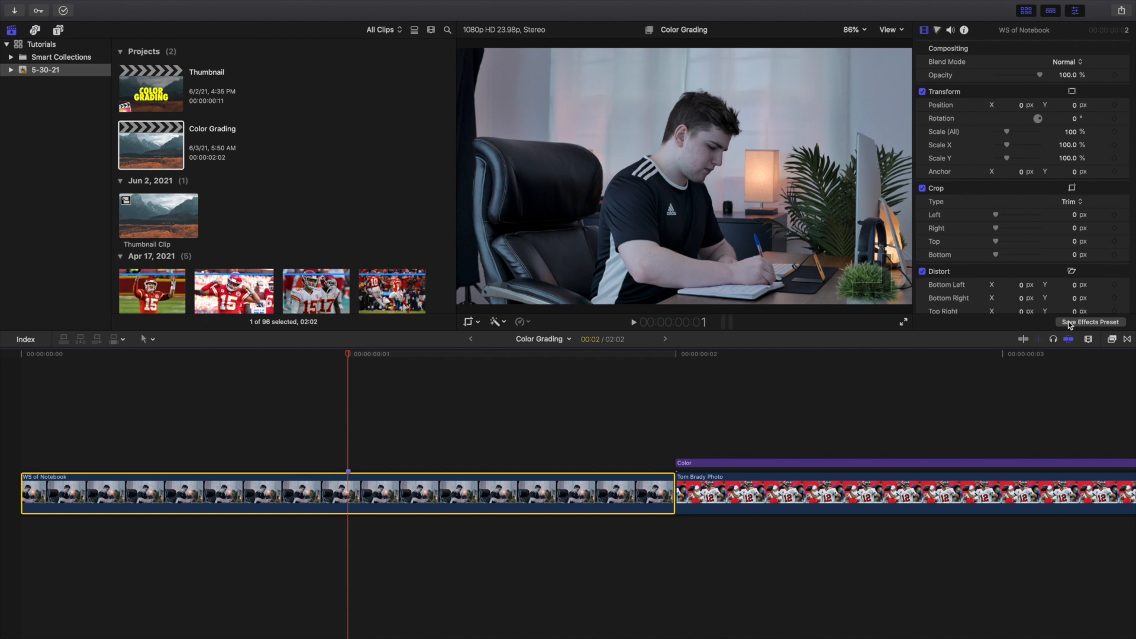
click(1112, 339)
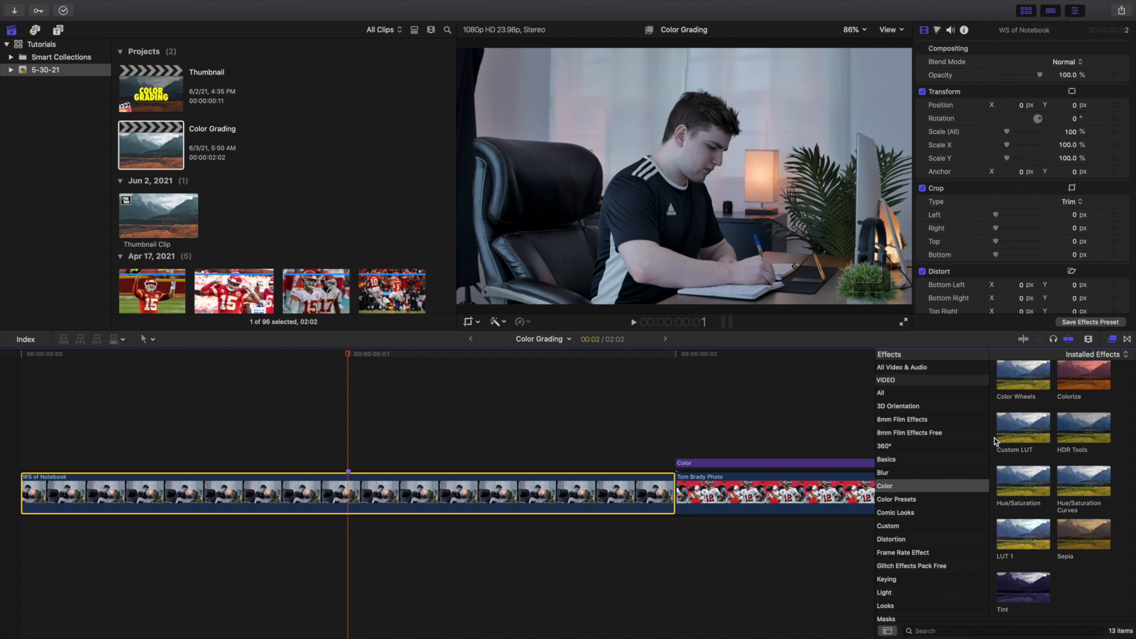
drag(1023, 426, 523, 477)
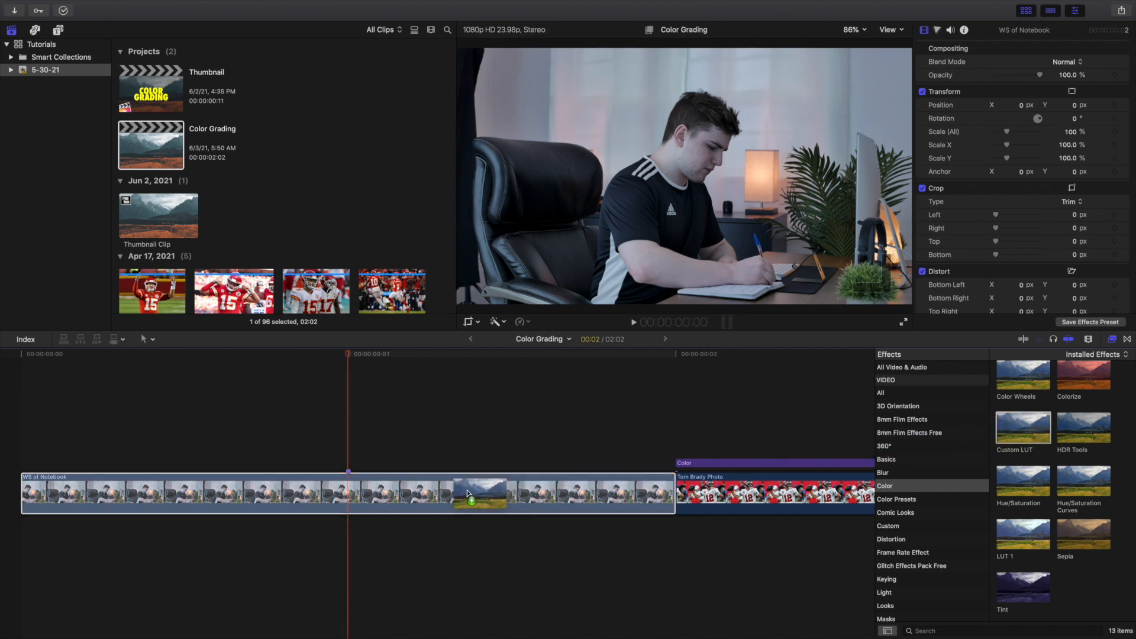
click(1113, 341)
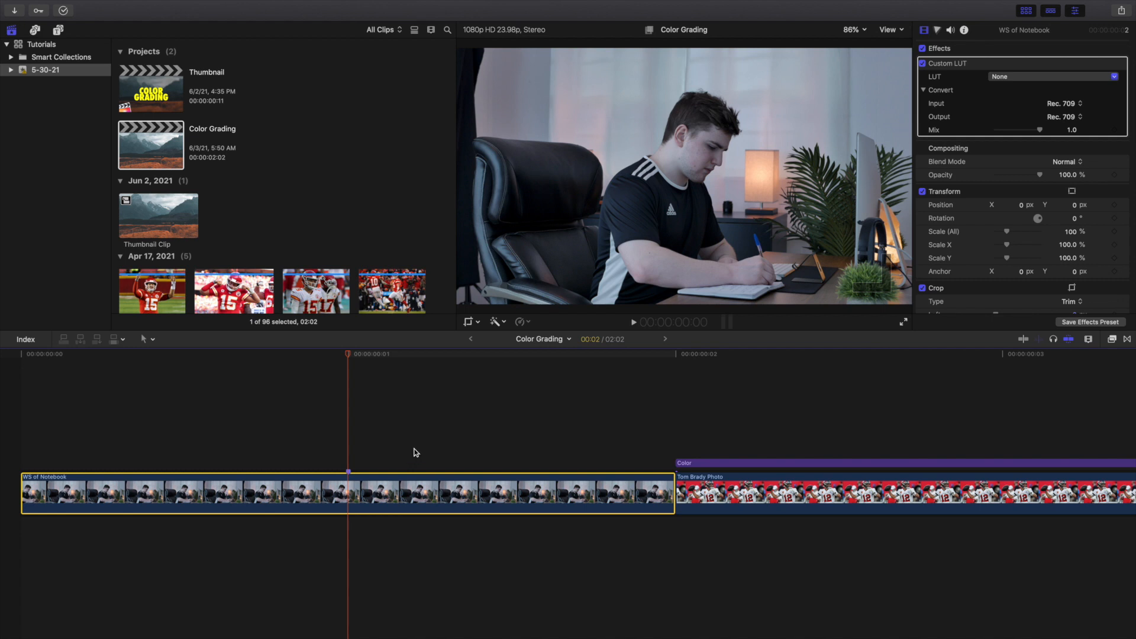
Step: Search the Mac for "lut" in the custom LUT file chooser, and leave it without loading a file
click(1017, 77)
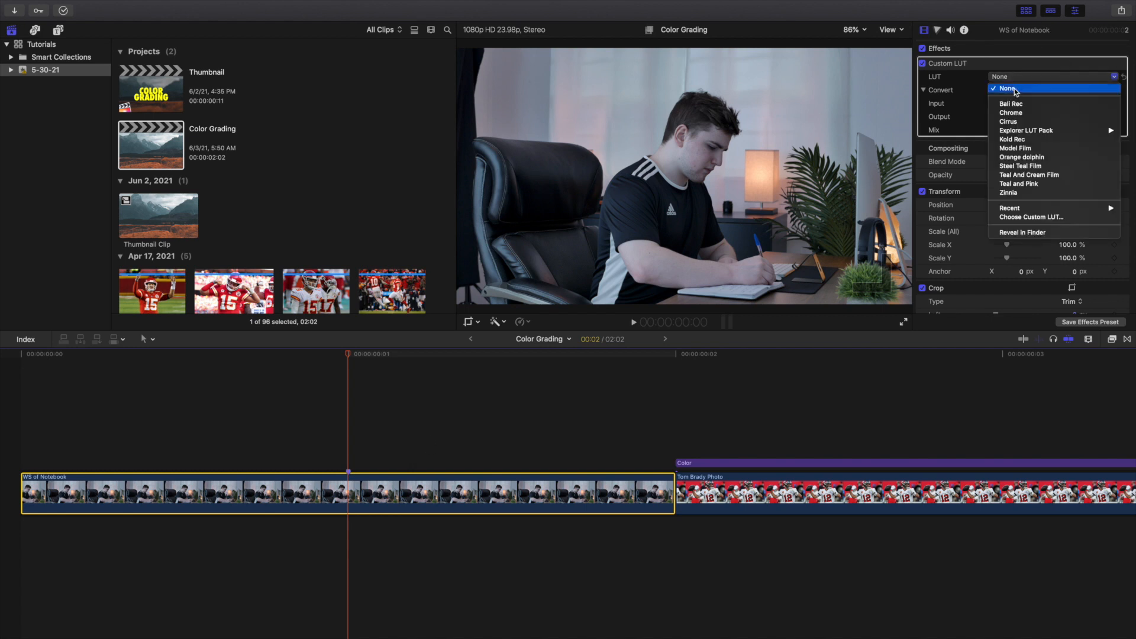
click(1012, 217)
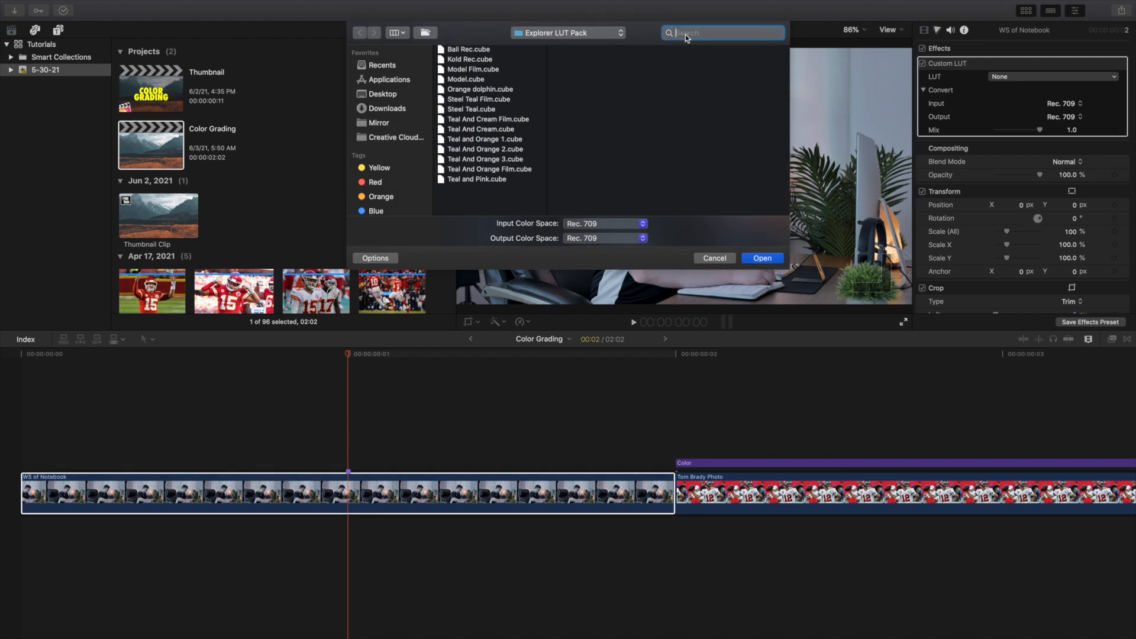
click(685, 33)
text(lut)
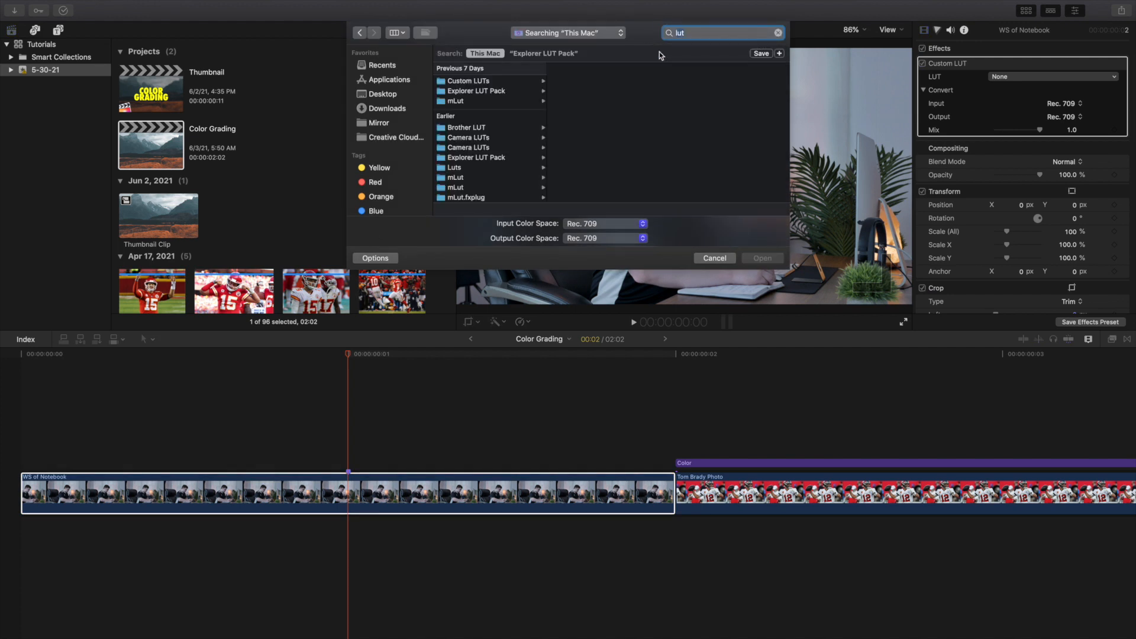
click(482, 90)
click(711, 259)
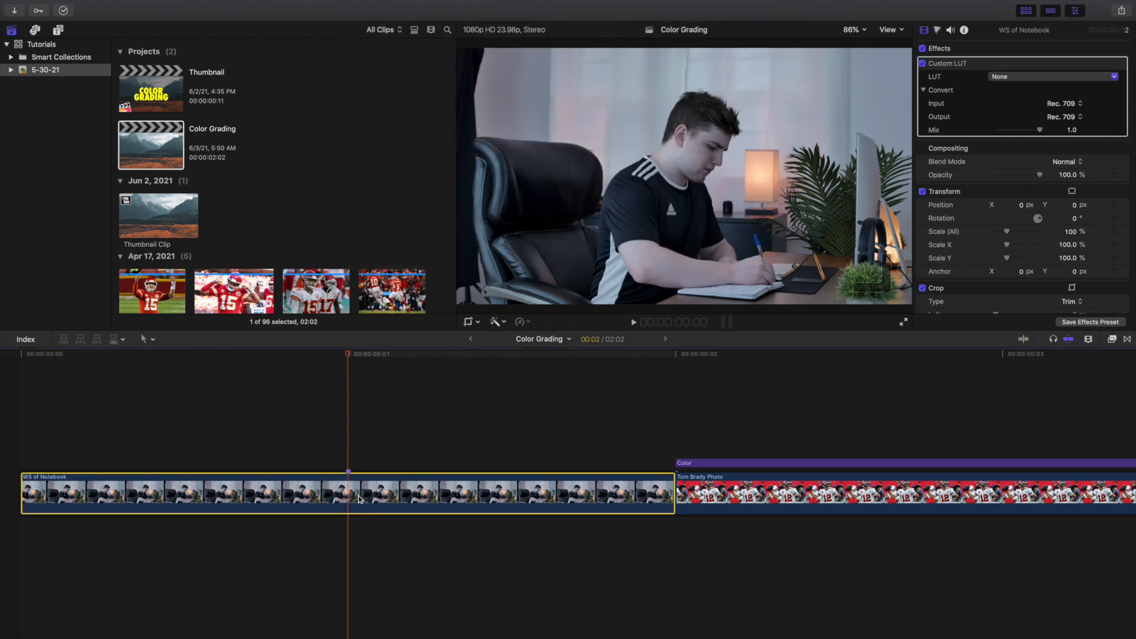
Step: Try the Chrome, Cirrus and Zinnia LUTs in the clip's Custom LUT effect
click(1011, 76)
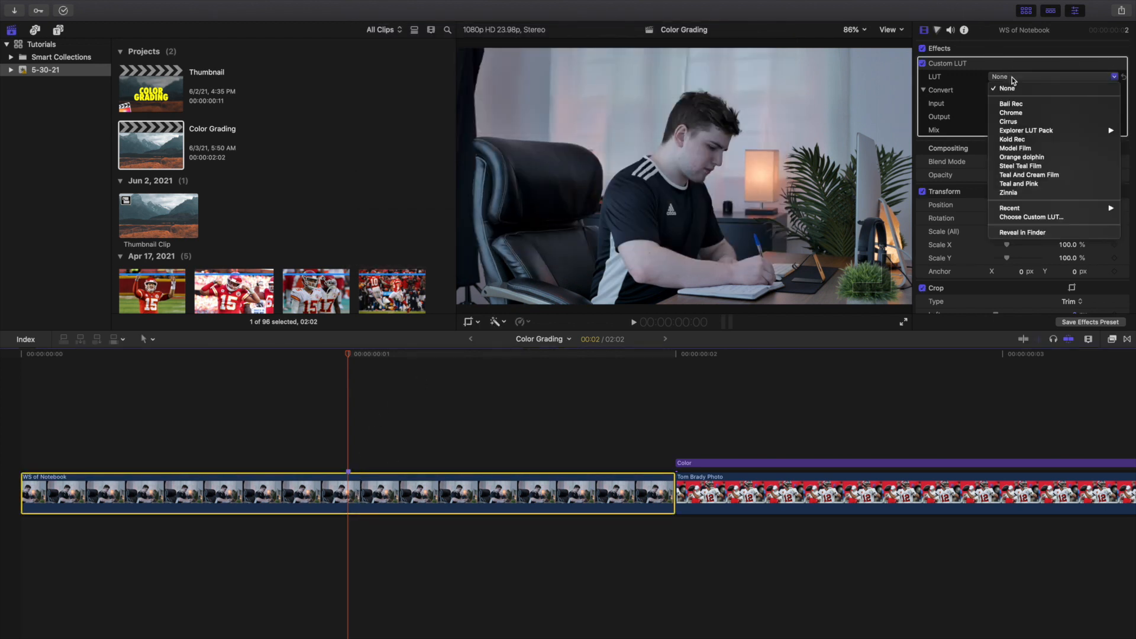
click(1012, 113)
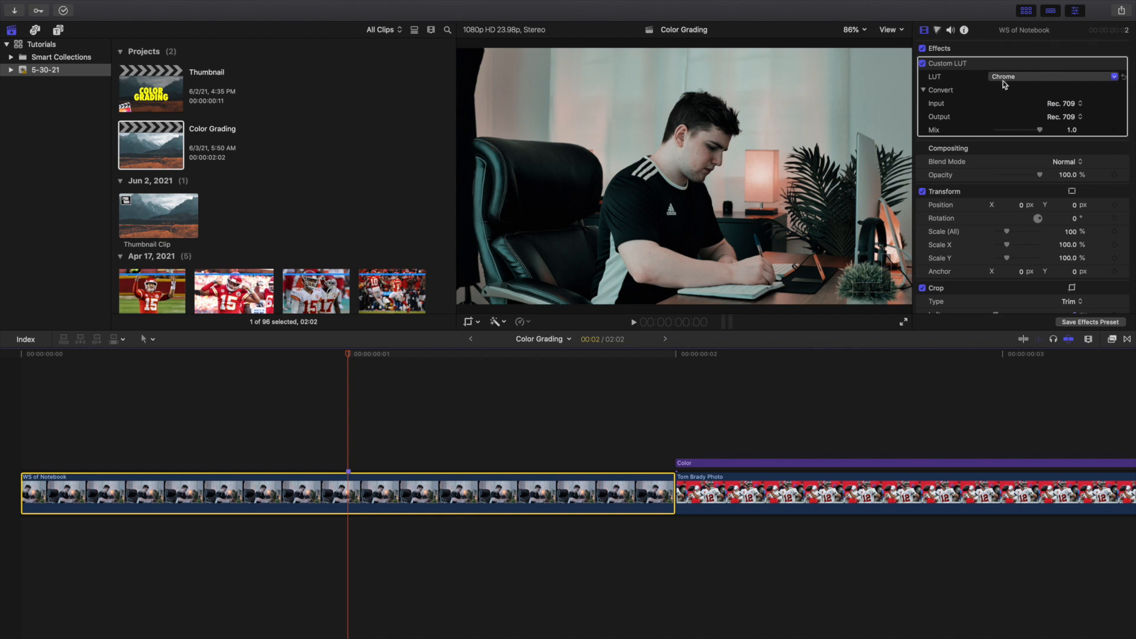
click(1005, 83)
click(1003, 119)
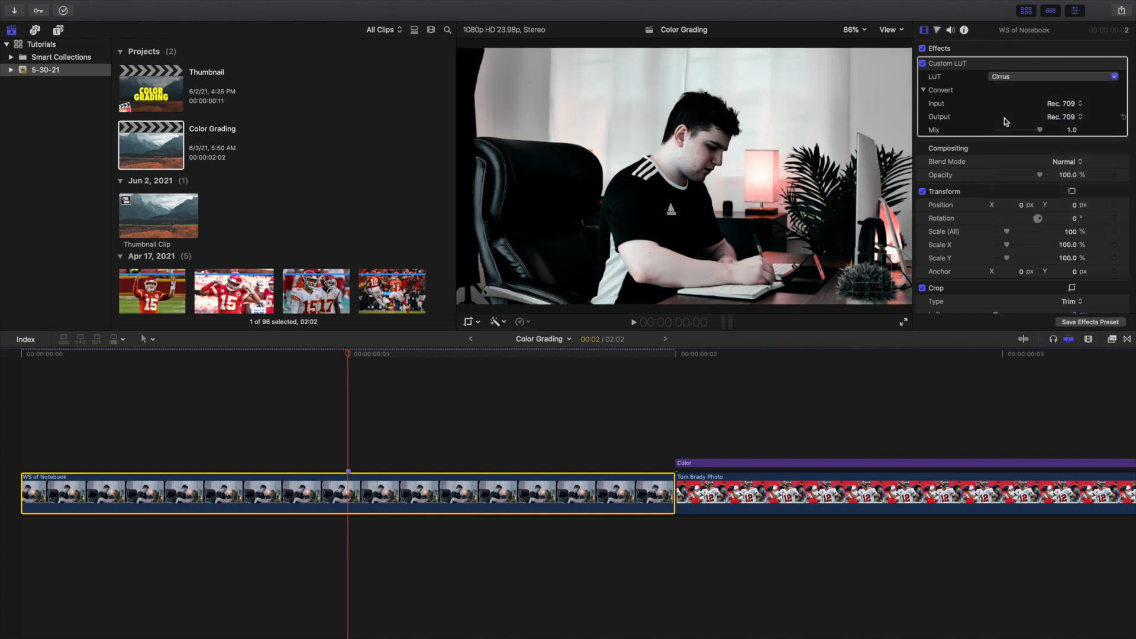
click(1000, 74)
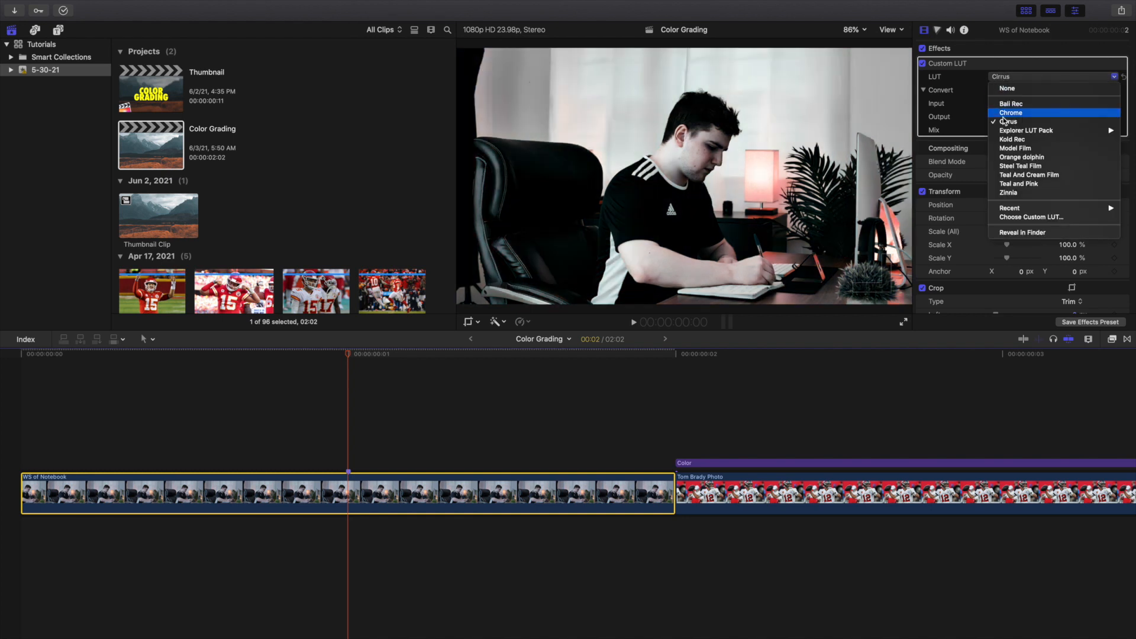
click(1017, 191)
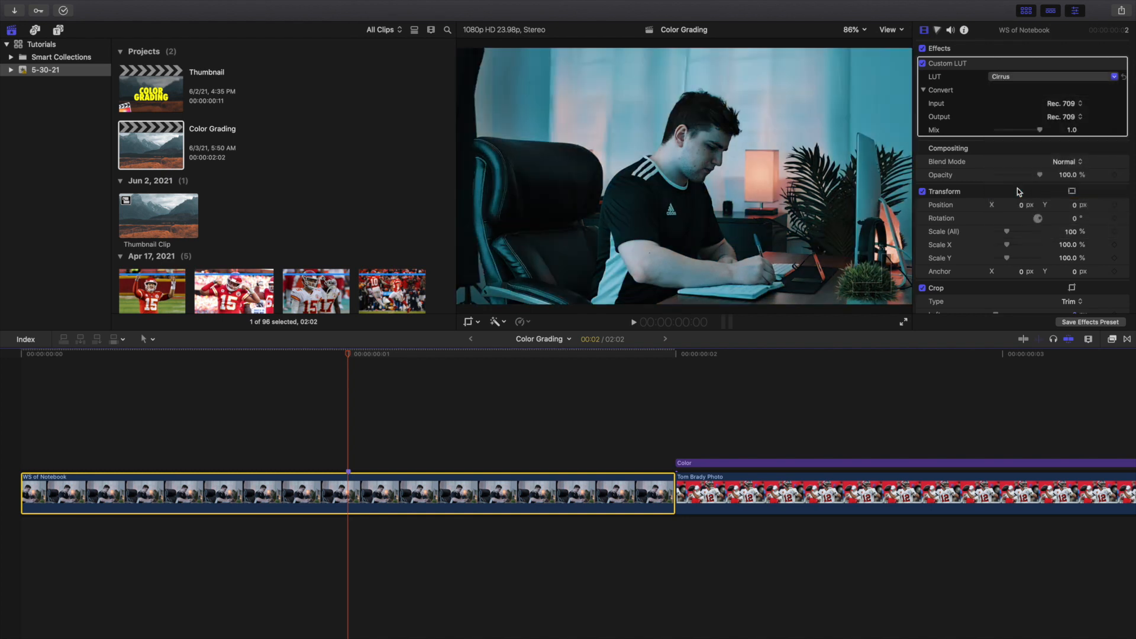
Step: Switch the LUT to Cirrus and delete the Custom LUT effect from the WS of Notebook clip
click(944, 66)
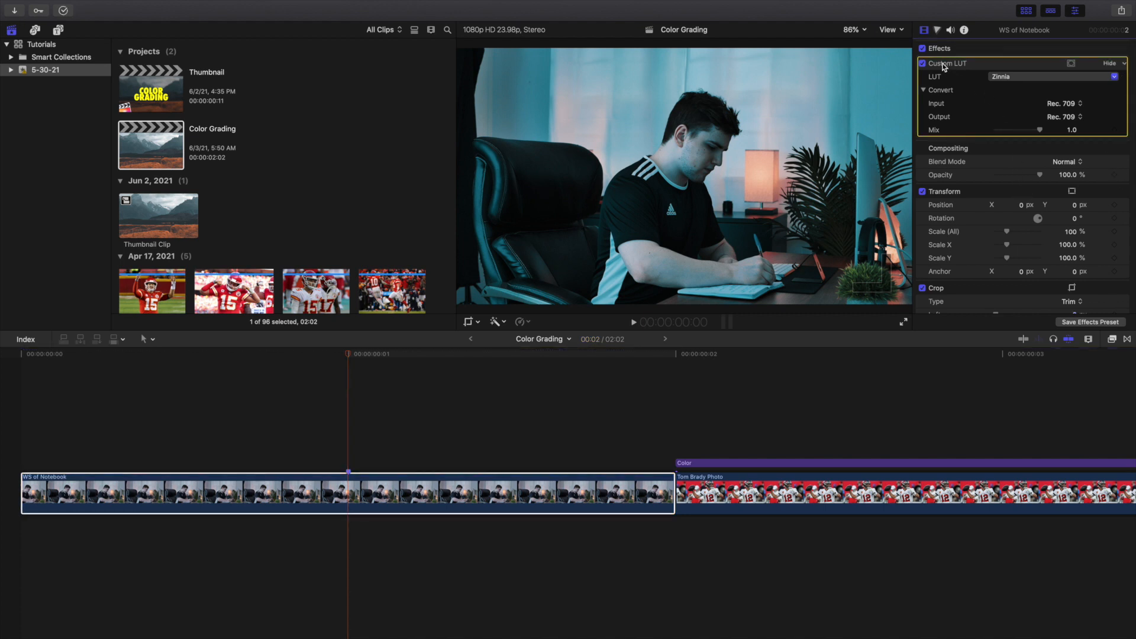
click(997, 78)
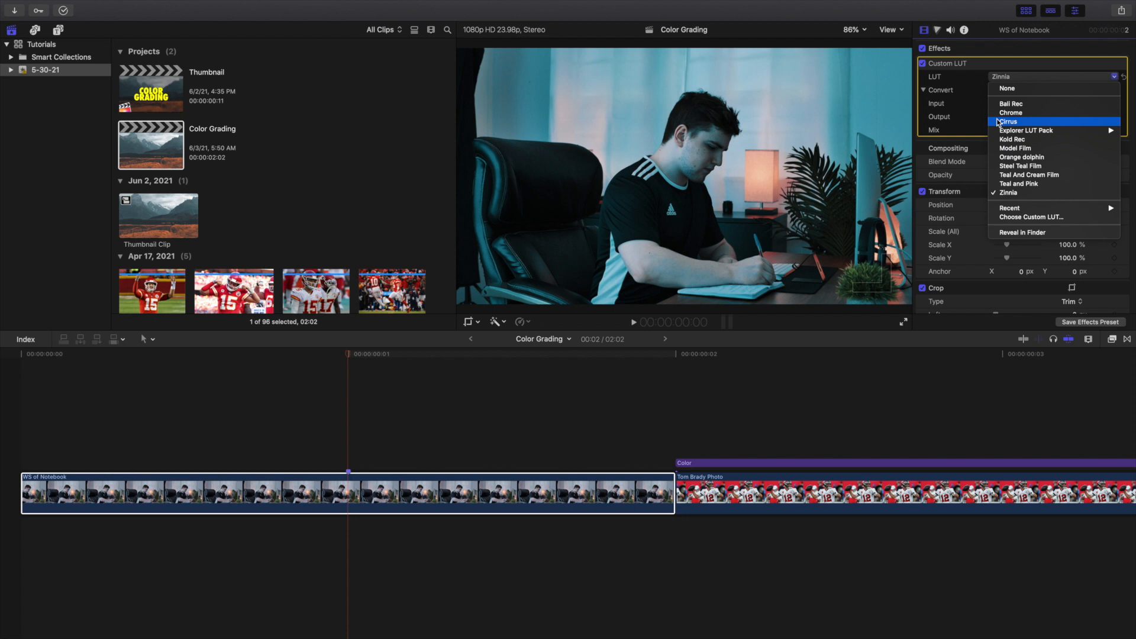
click(1008, 121)
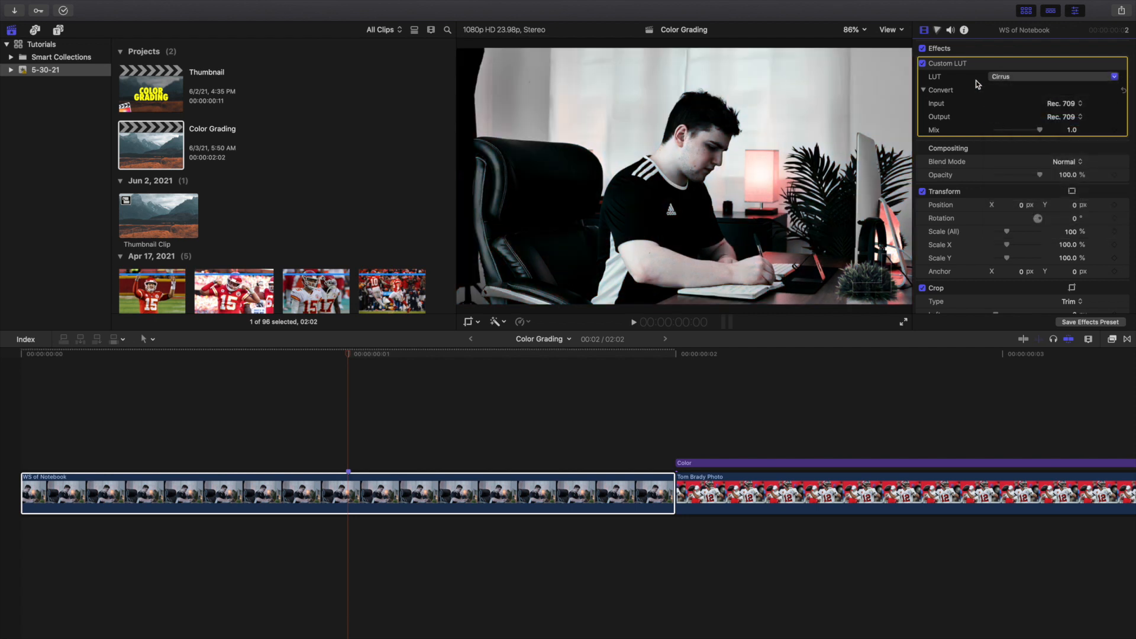
key(Delete)
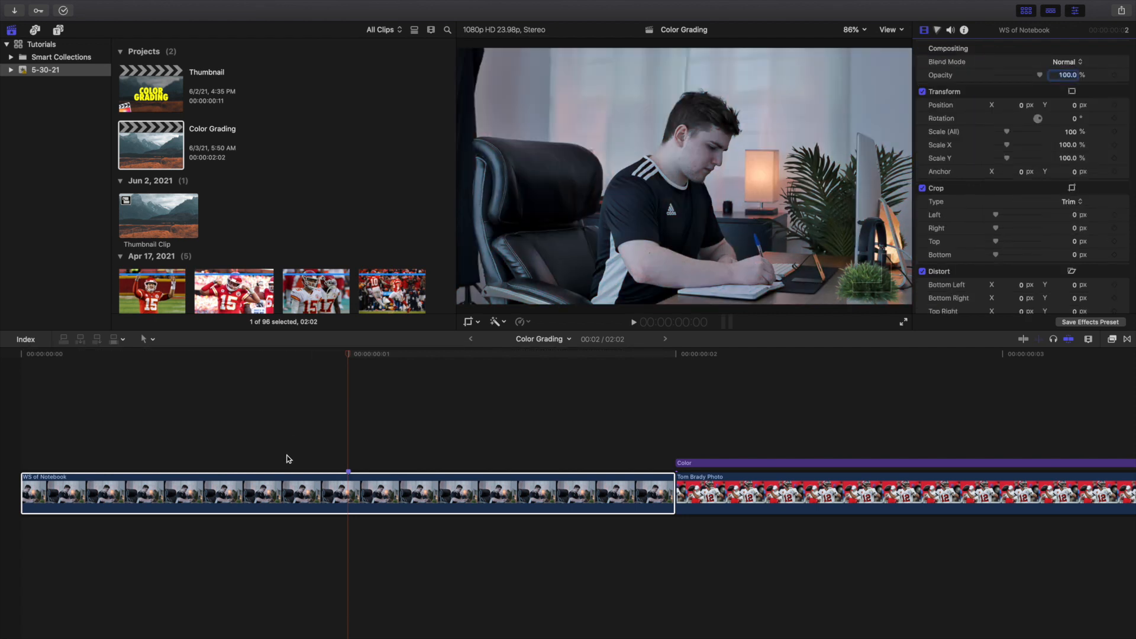
Step: Apply Balance Color to the WS of Notebook clip and compare the picture with the effect off and on
click(340, 504)
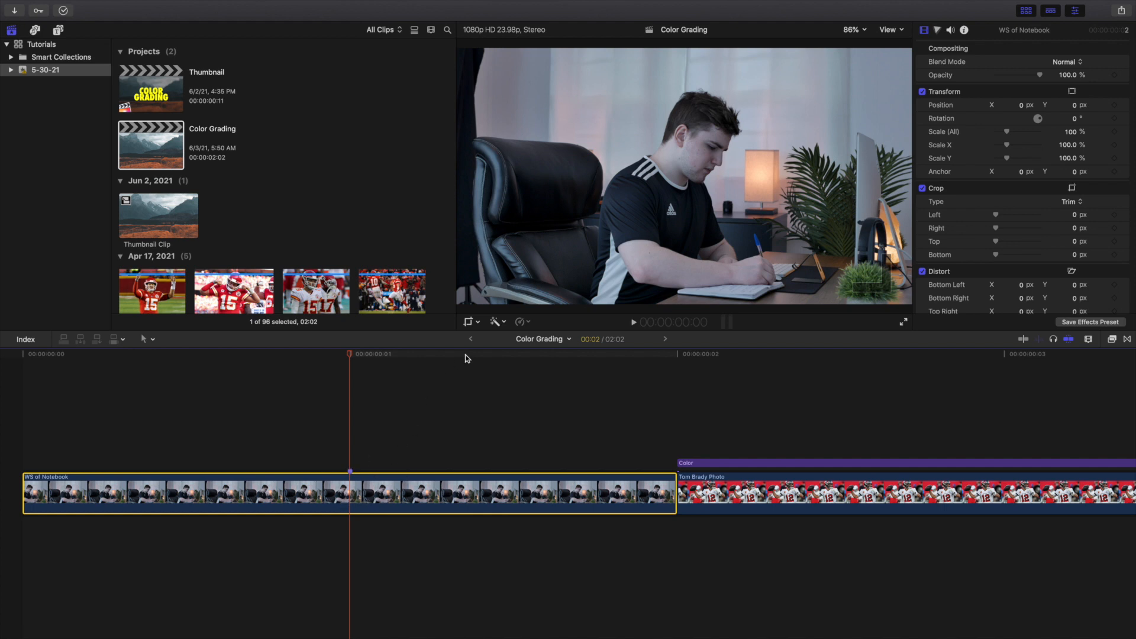
click(505, 321)
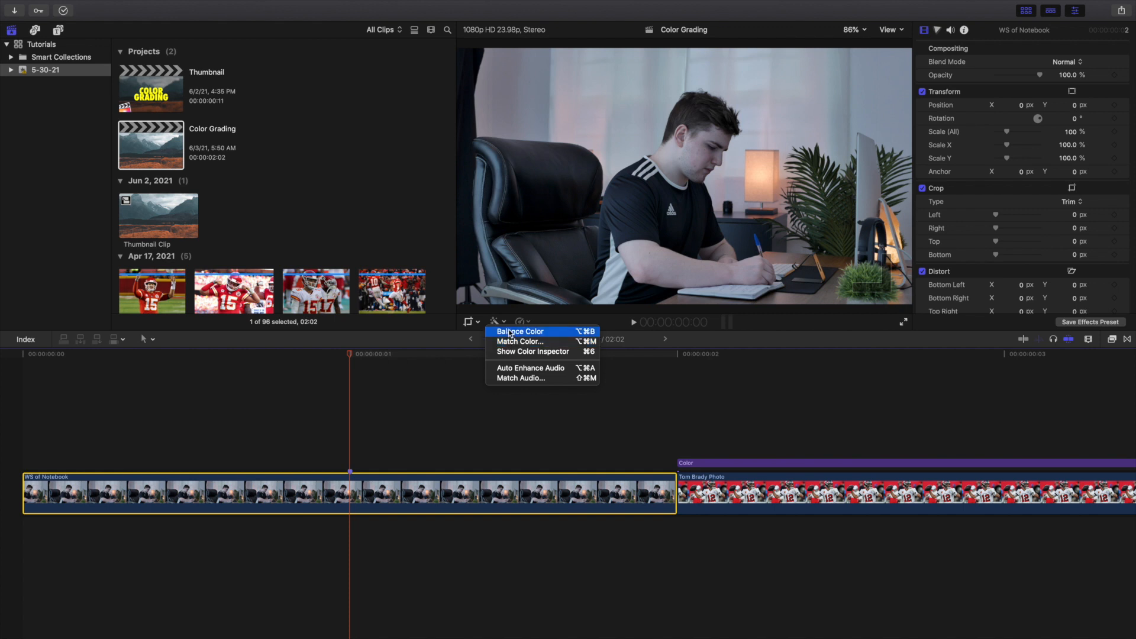
click(510, 332)
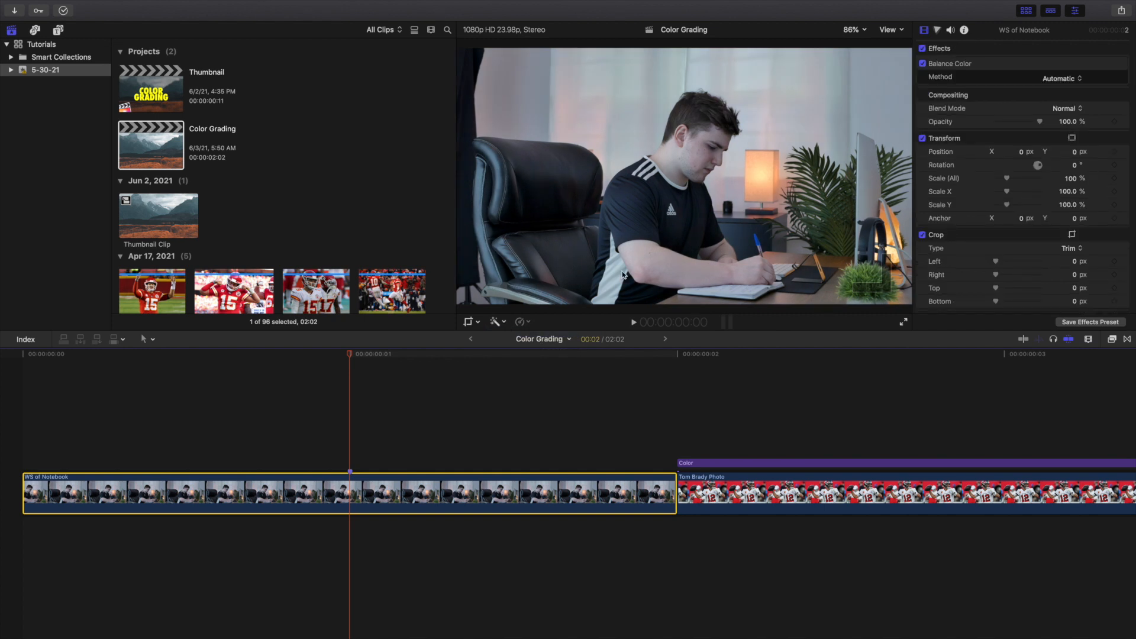
click(922, 64)
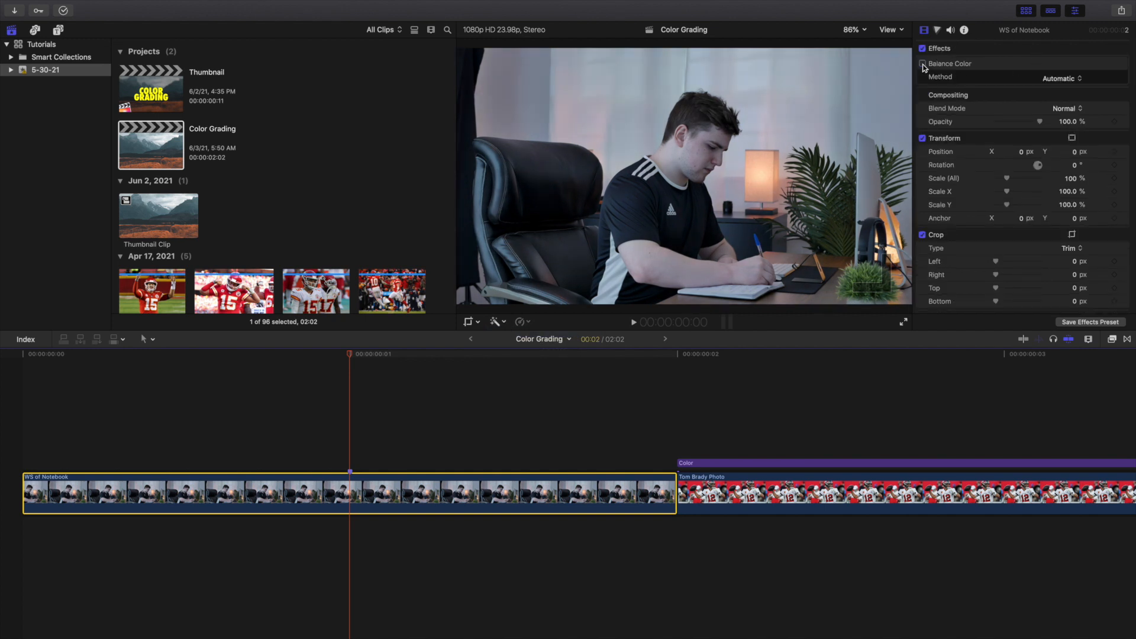
click(923, 64)
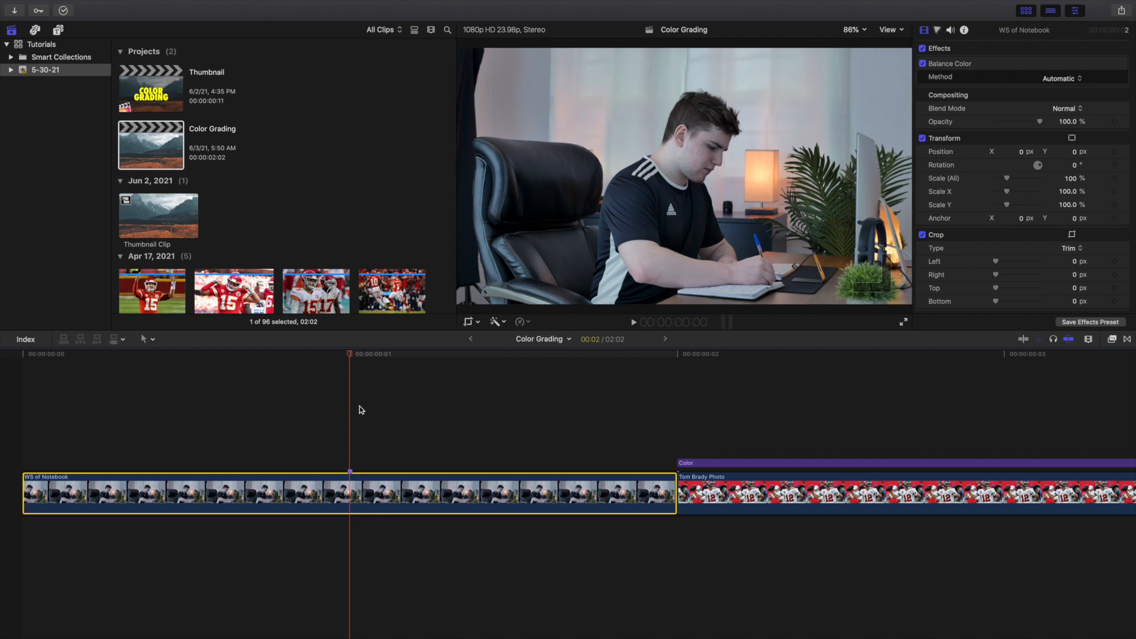
click(498, 322)
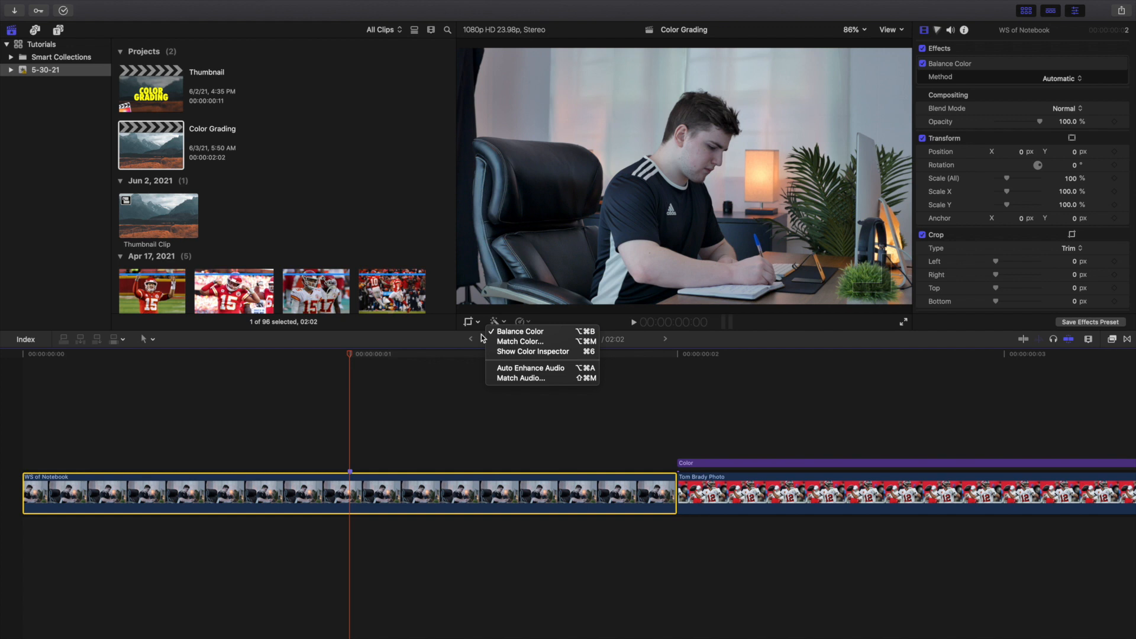
click(466, 352)
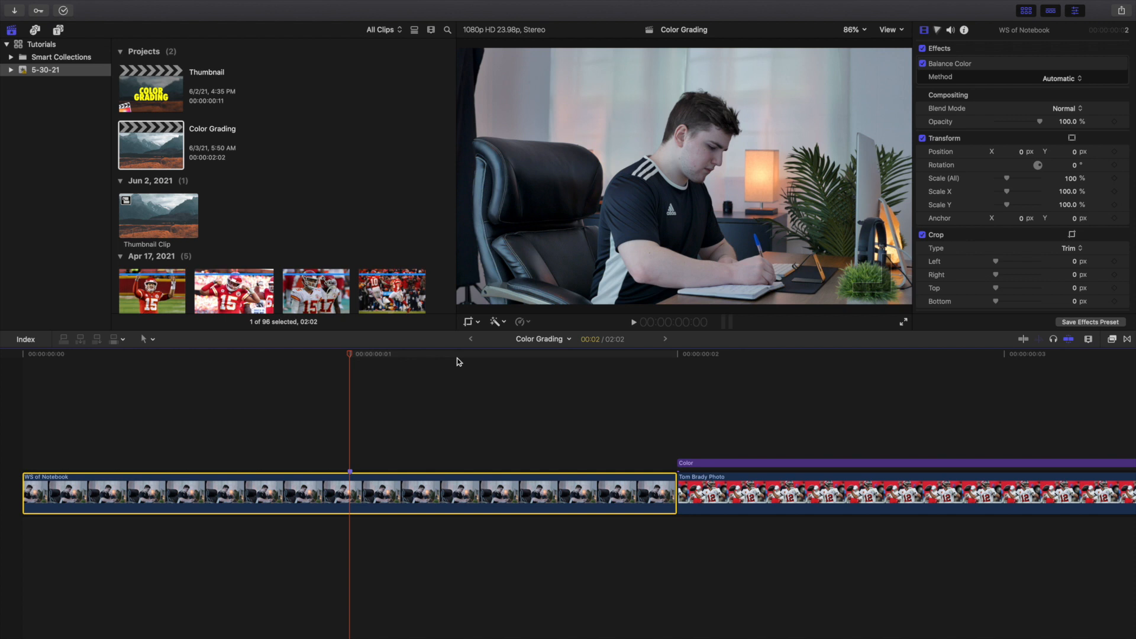
click(499, 323)
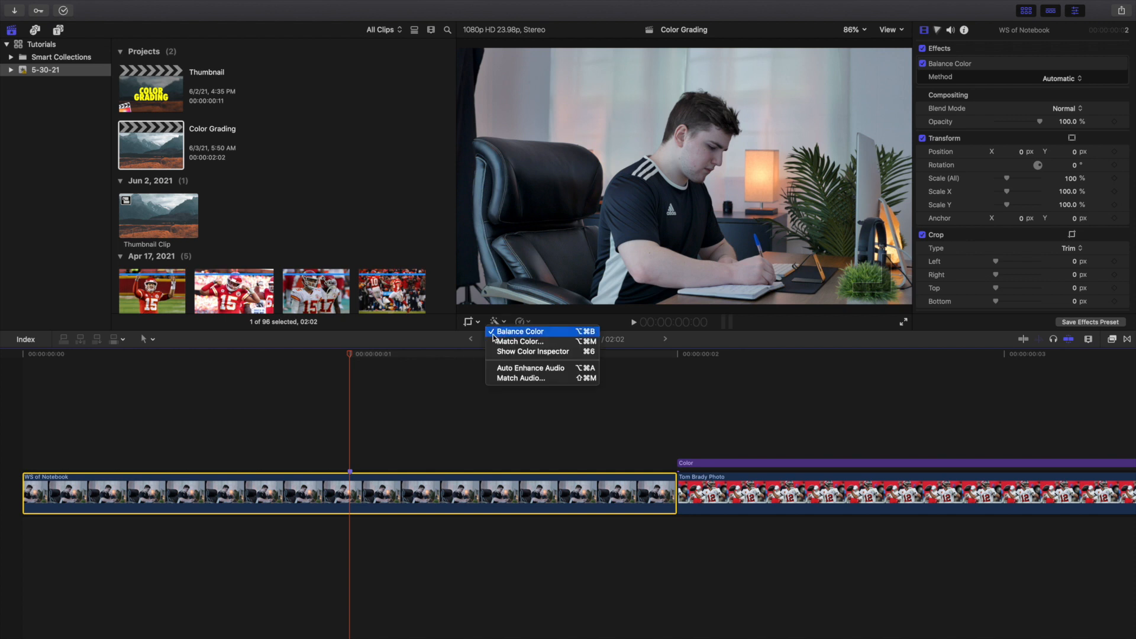
click(460, 361)
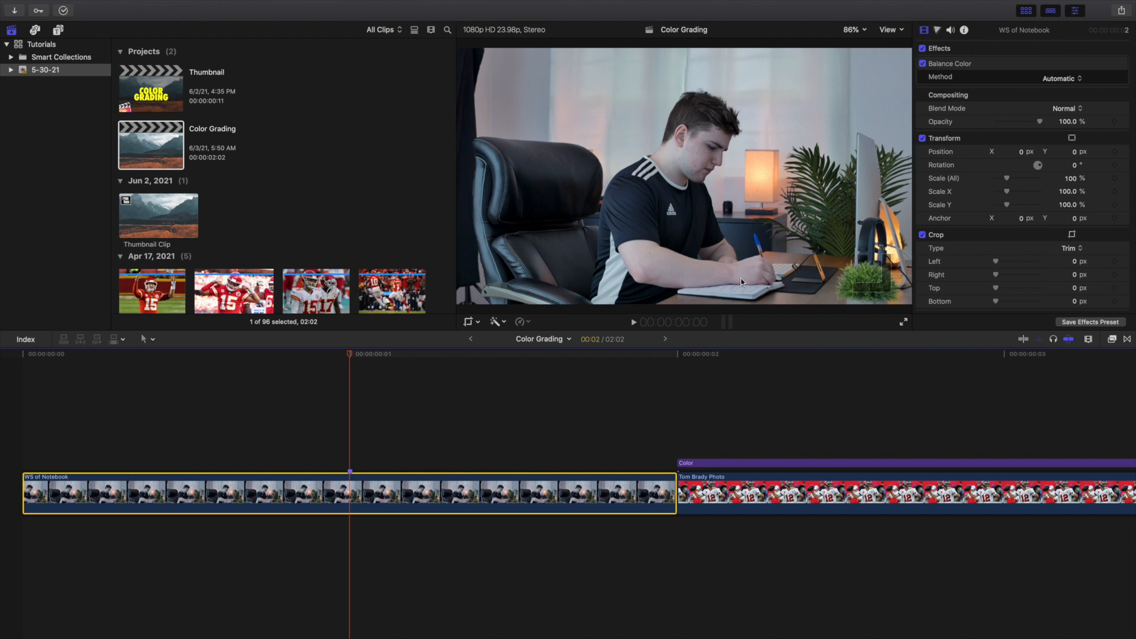
Step: Check the WS of Notebook picture with the Luma and Saturation range checks, and turn range checking off
click(891, 32)
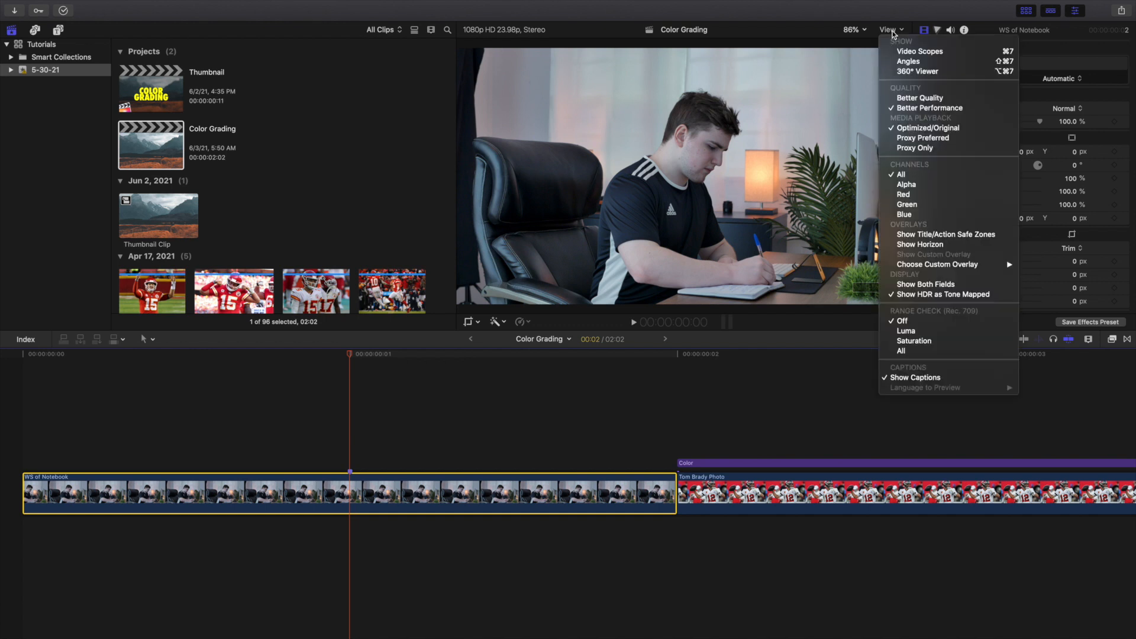
click(900, 330)
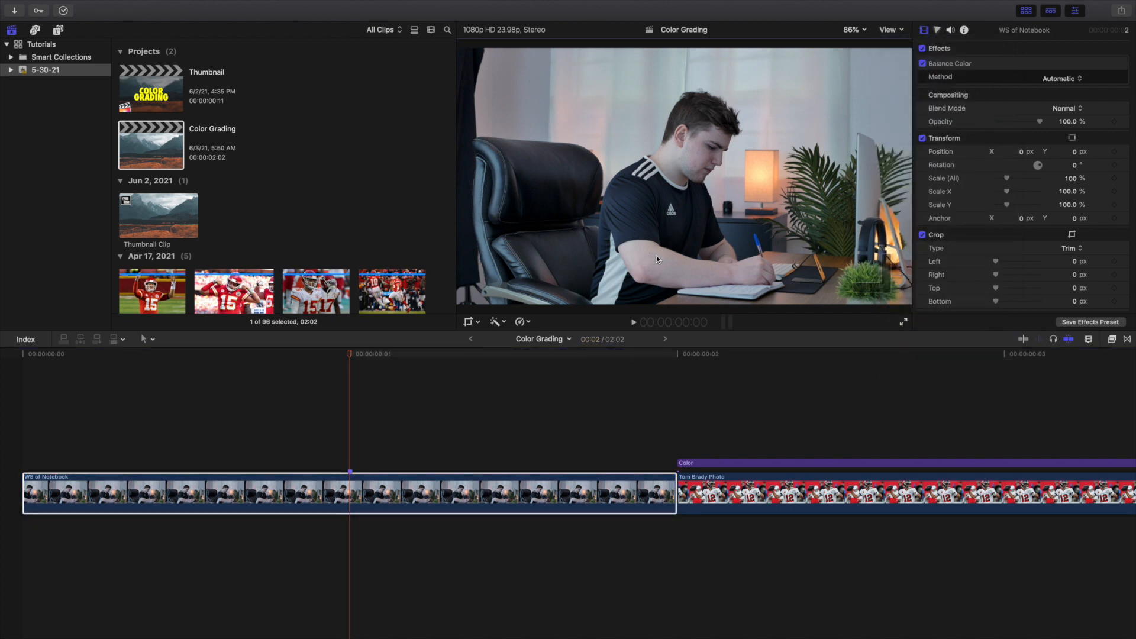
click(899, 29)
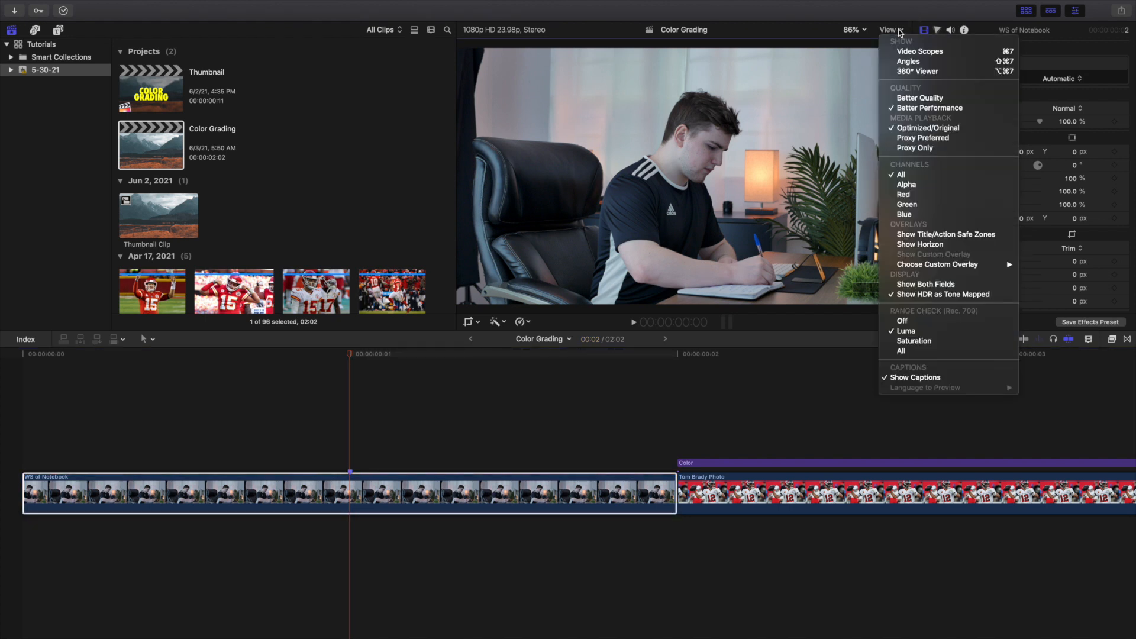
click(901, 341)
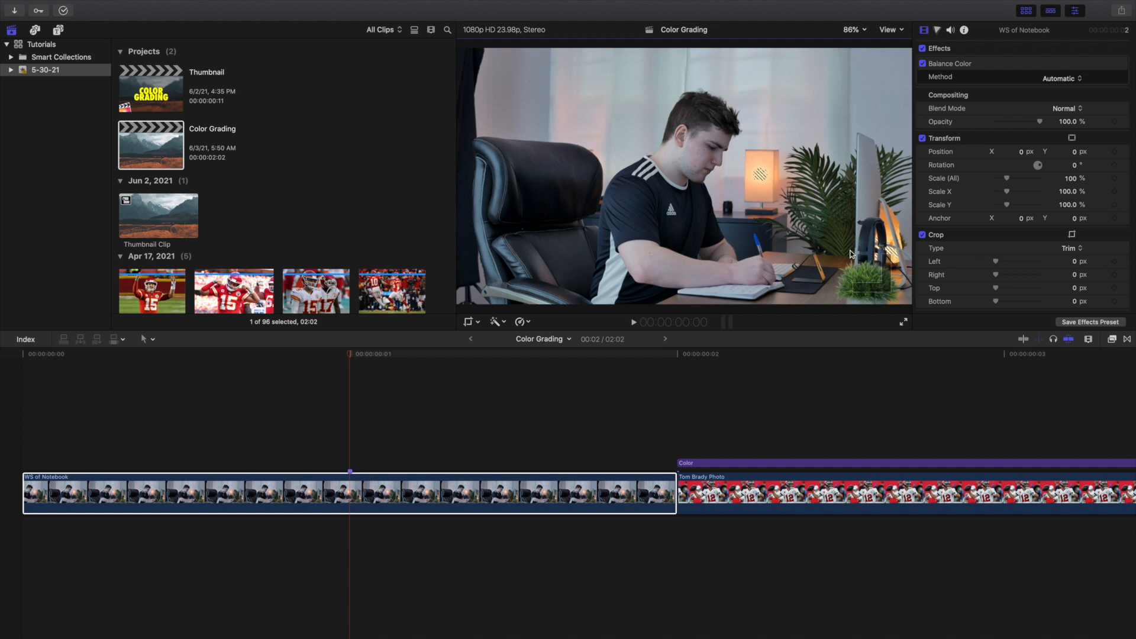
click(890, 30)
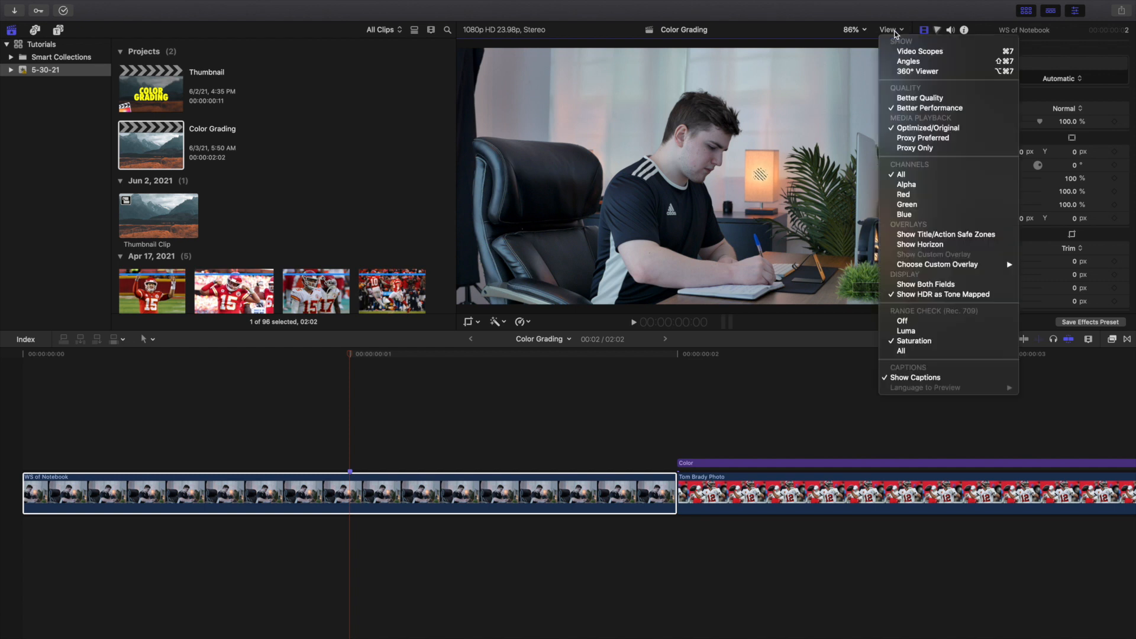
click(905, 321)
click(342, 494)
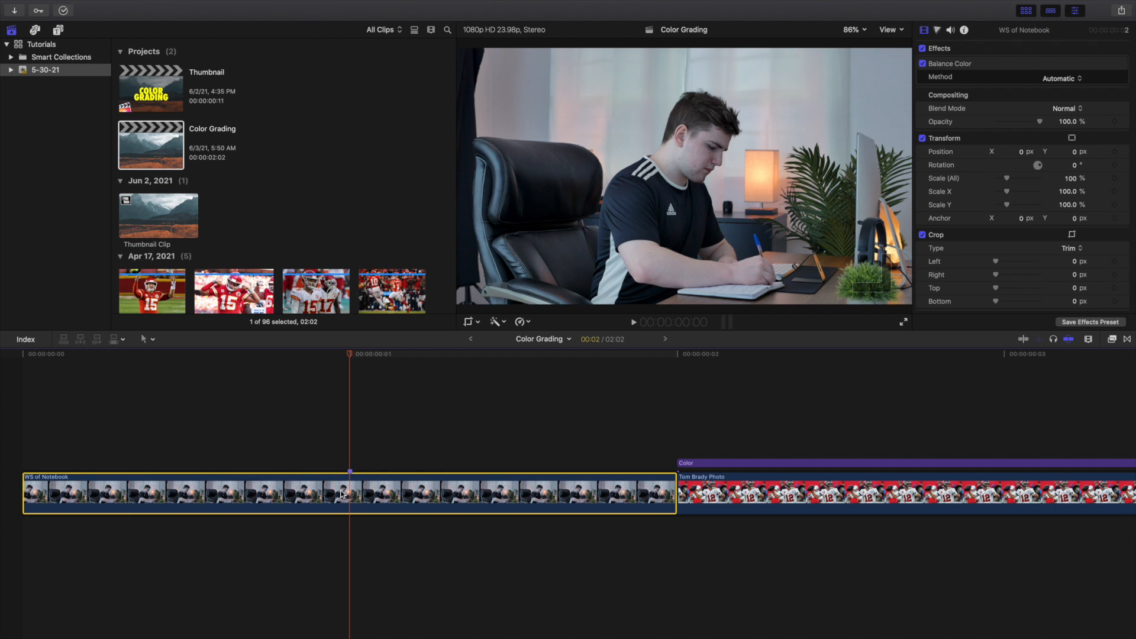